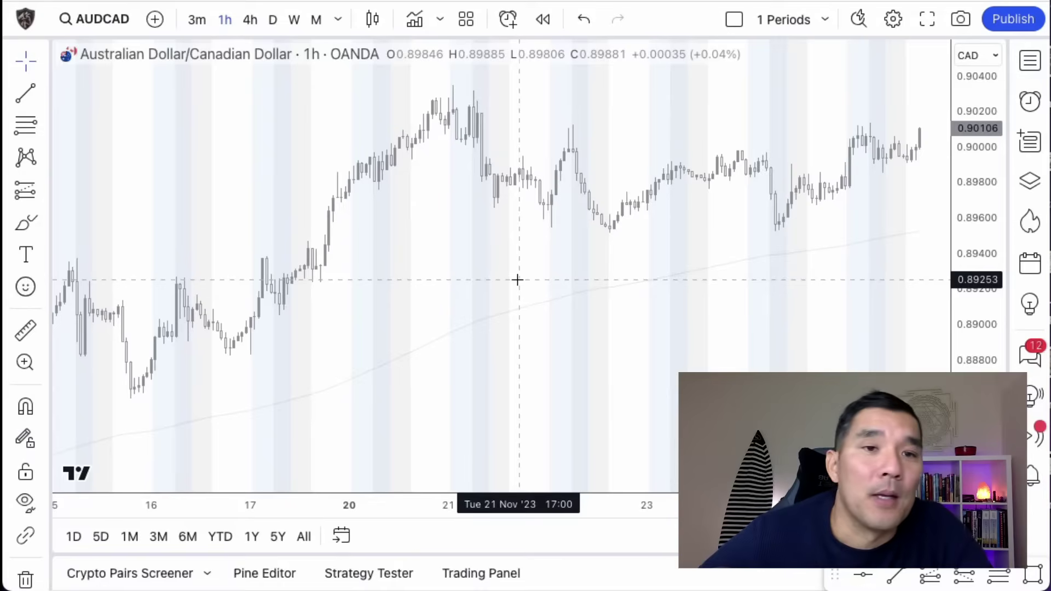
Connect the chart's trading panel to the Paper Trading simulator account.
scroll(518, 279, down, 1)
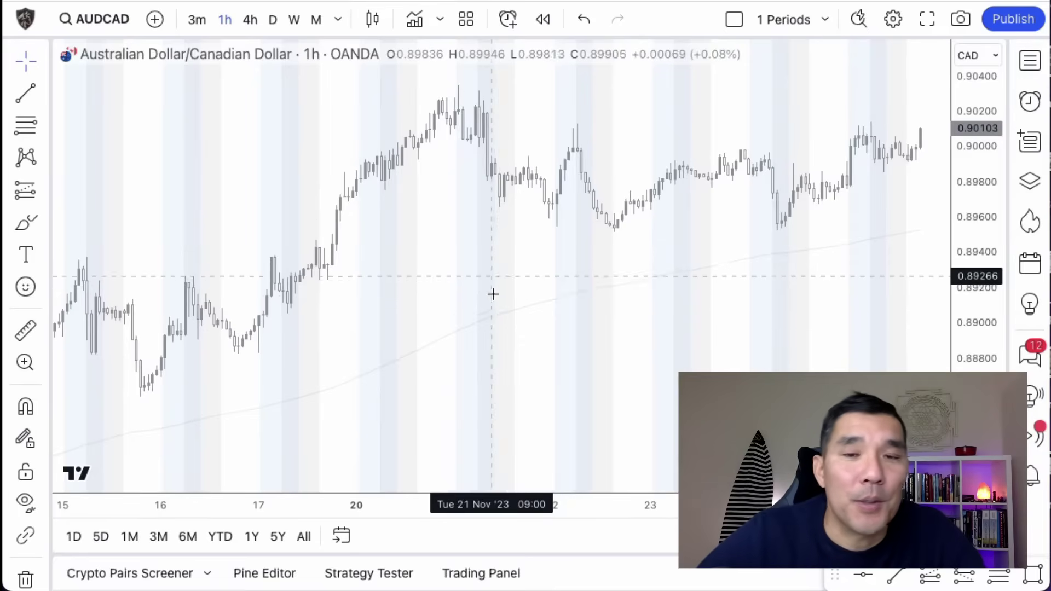
click(479, 572)
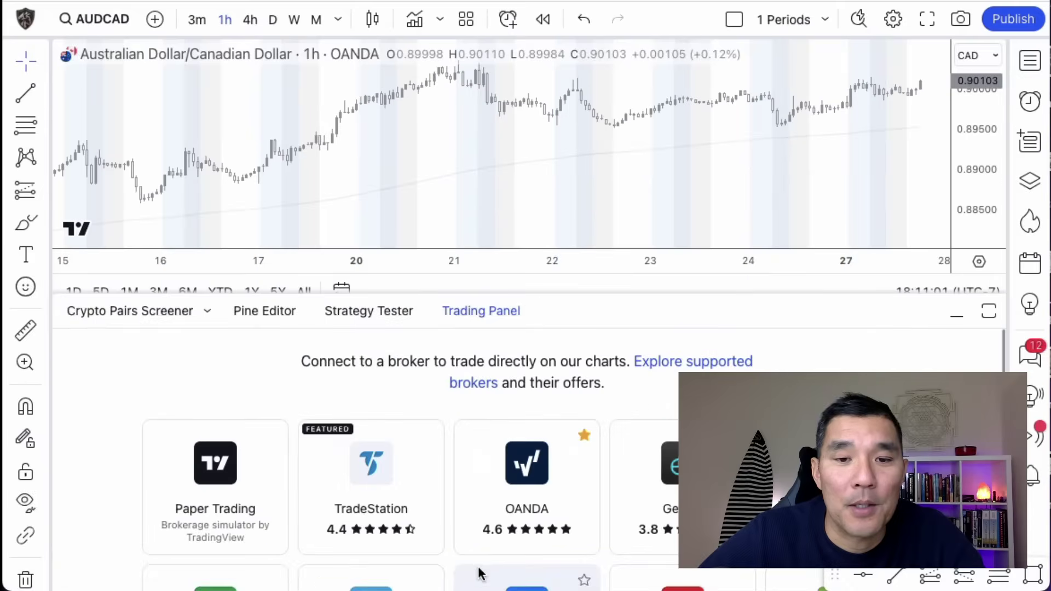
click(229, 474)
click(486, 263)
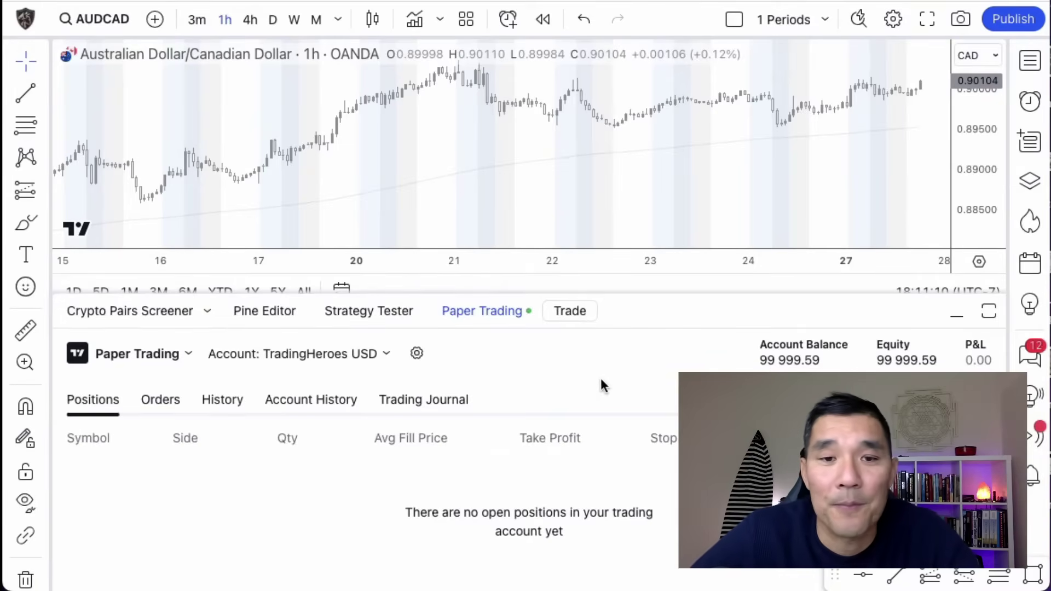
Check the available paper trading accounts, then collapse the trading panel.
click(384, 356)
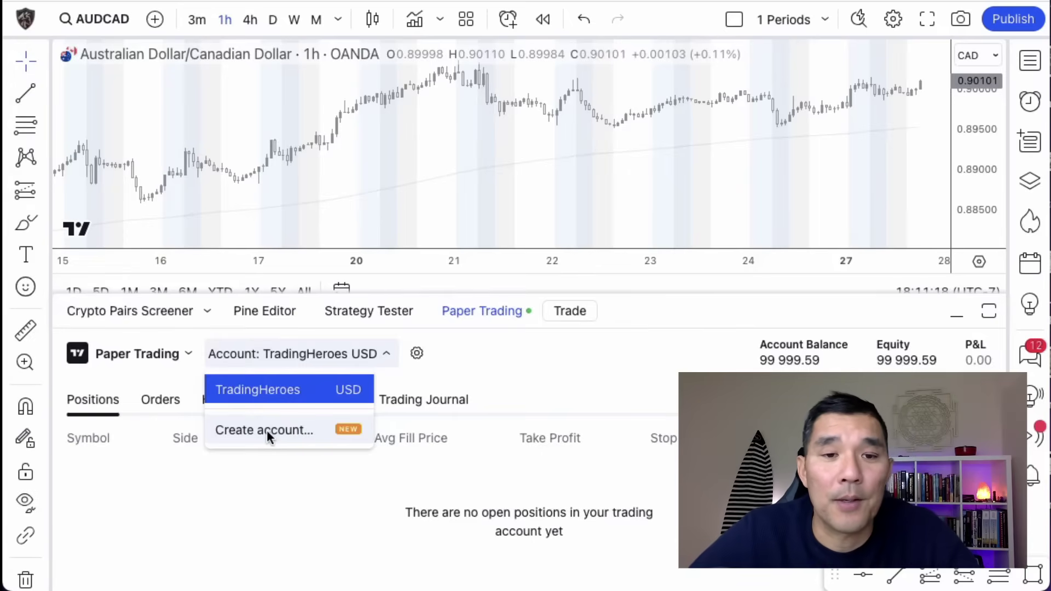
click(531, 356)
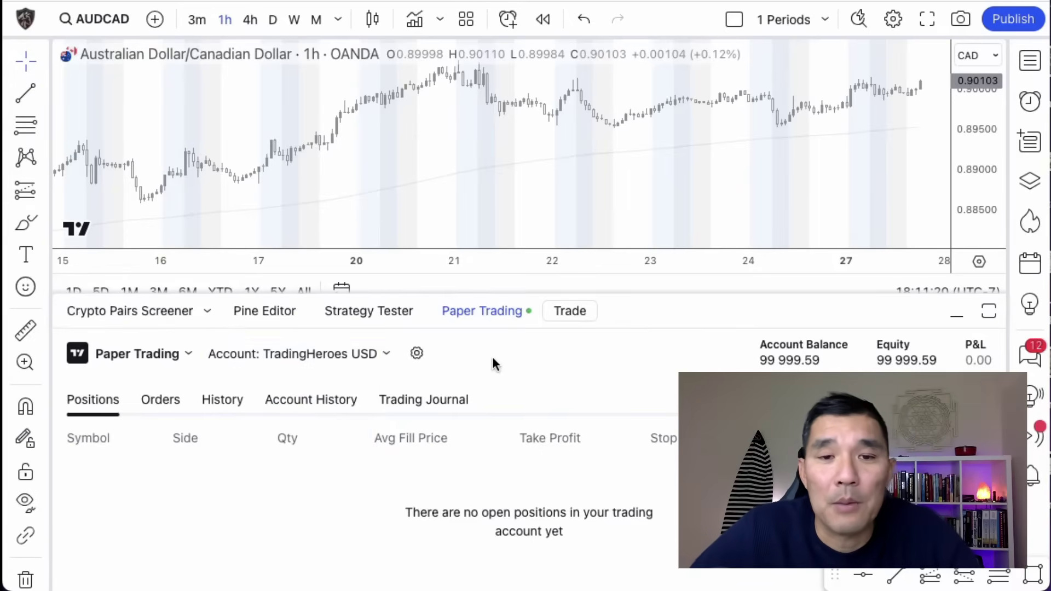
click(485, 313)
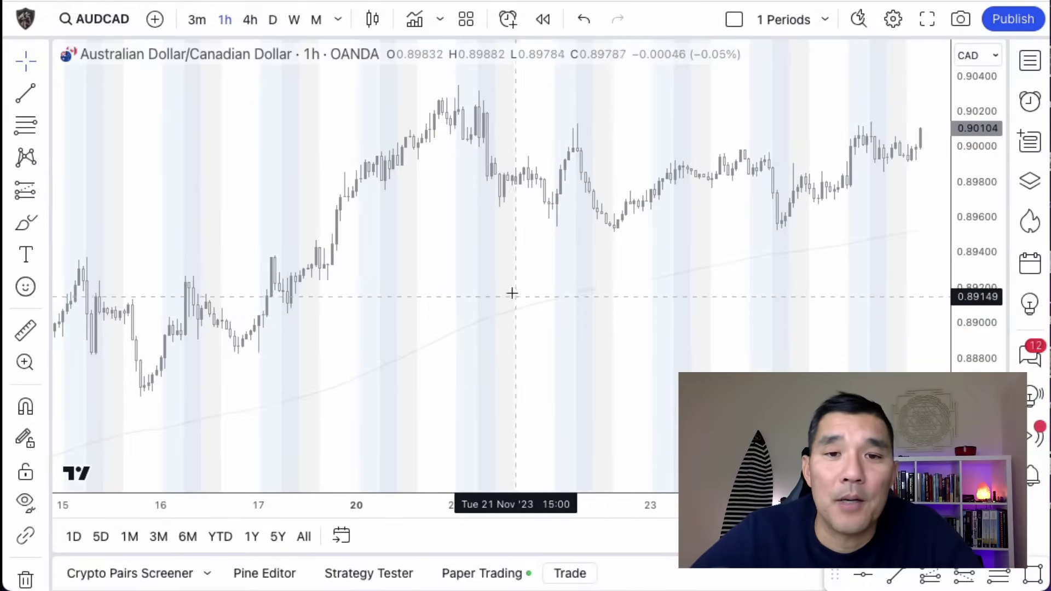
Create a new 1 000-unit AUDCAD order from the chart's Trade menu, leaving it on Buy.
right_click(435, 266)
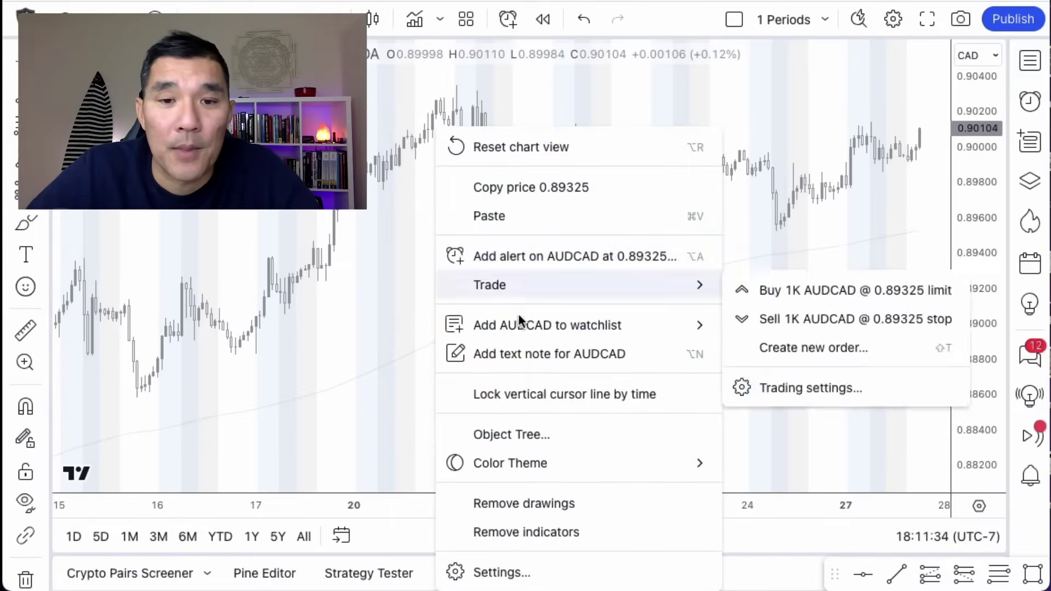
mouse_move(632, 287)
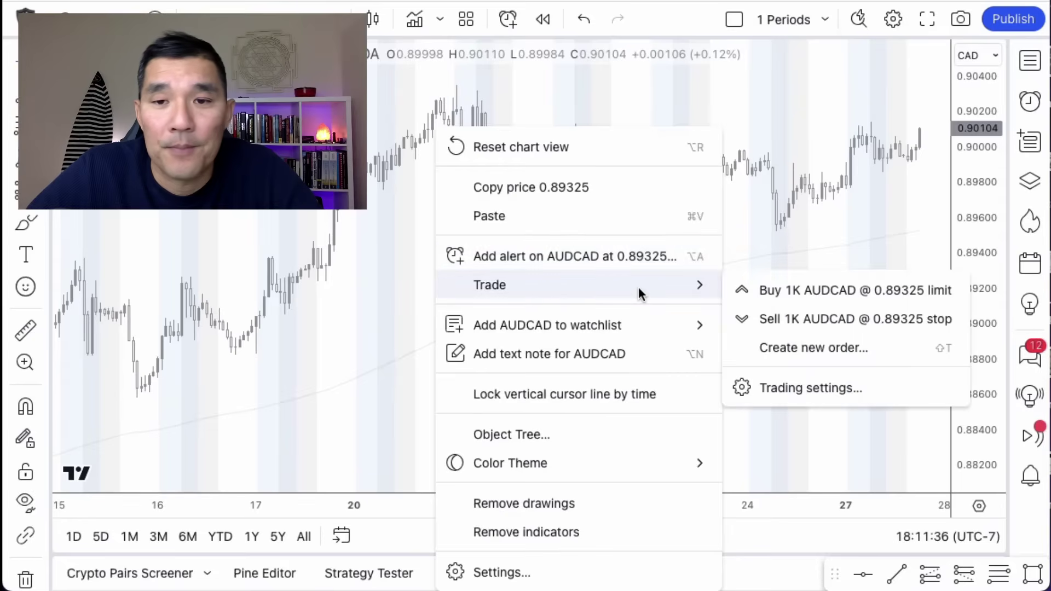
click(824, 347)
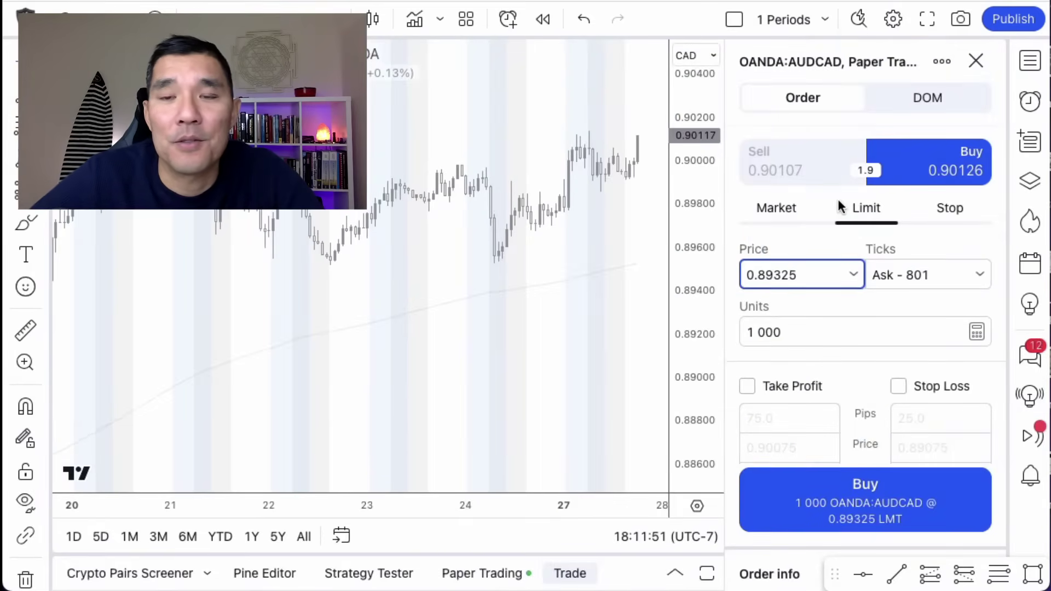
click(800, 163)
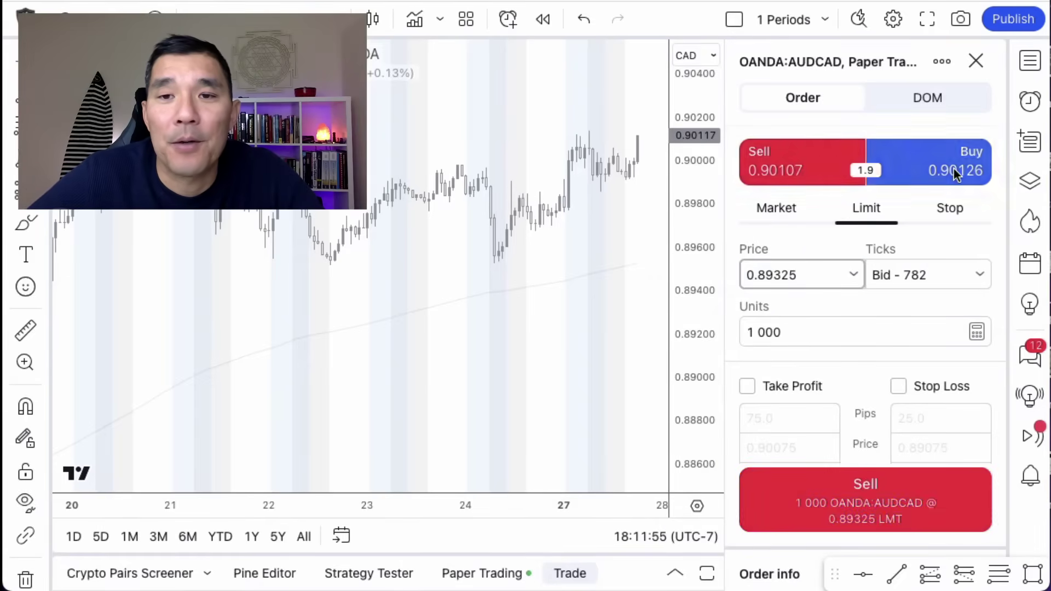
click(954, 169)
click(795, 170)
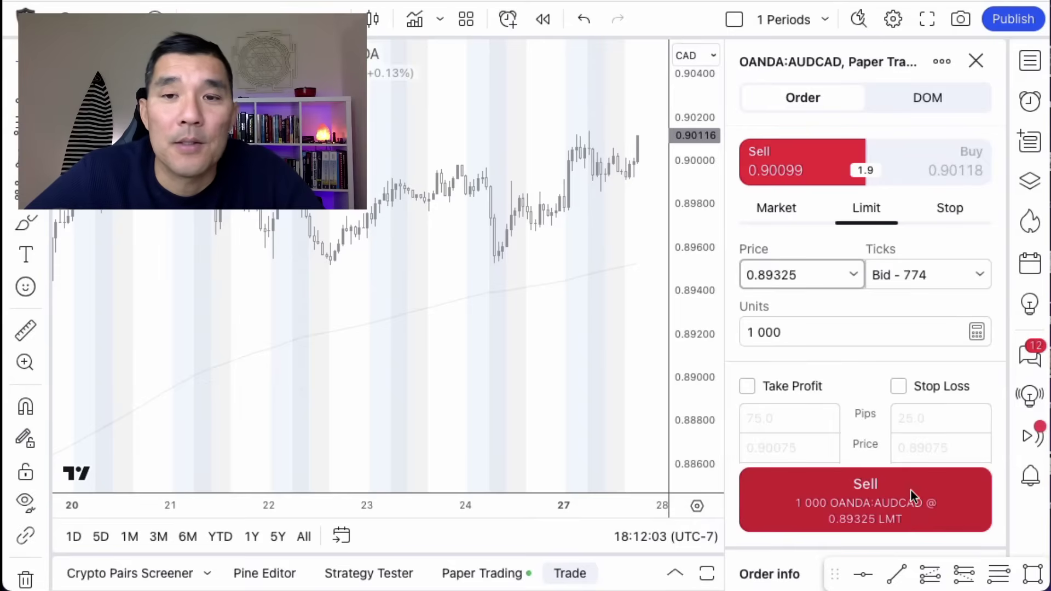
click(931, 167)
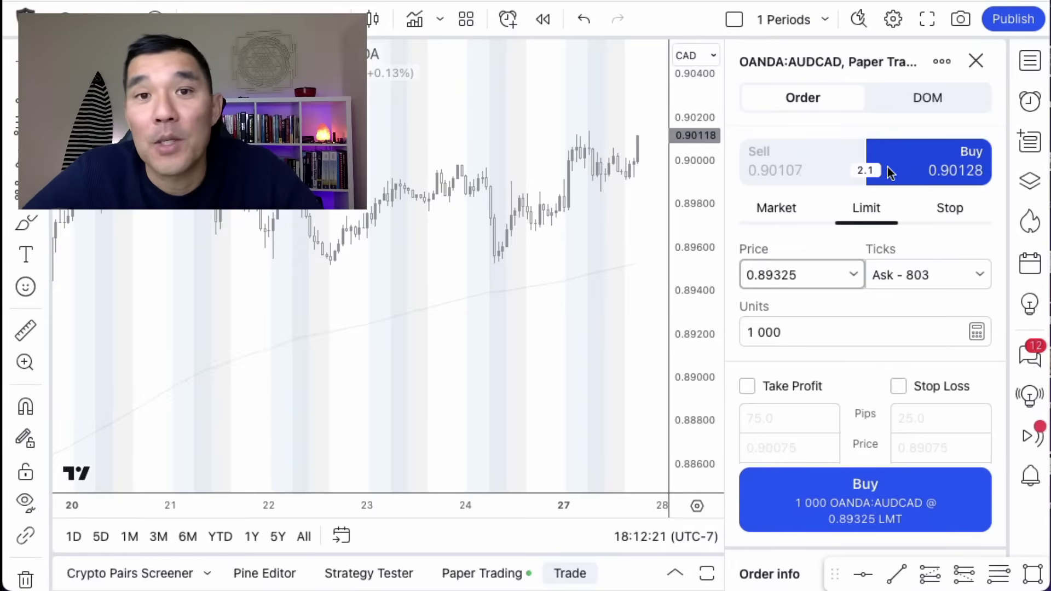
Try the Market, Limit and Stop order types, settling on Market for the 1 000-unit buy.
click(777, 214)
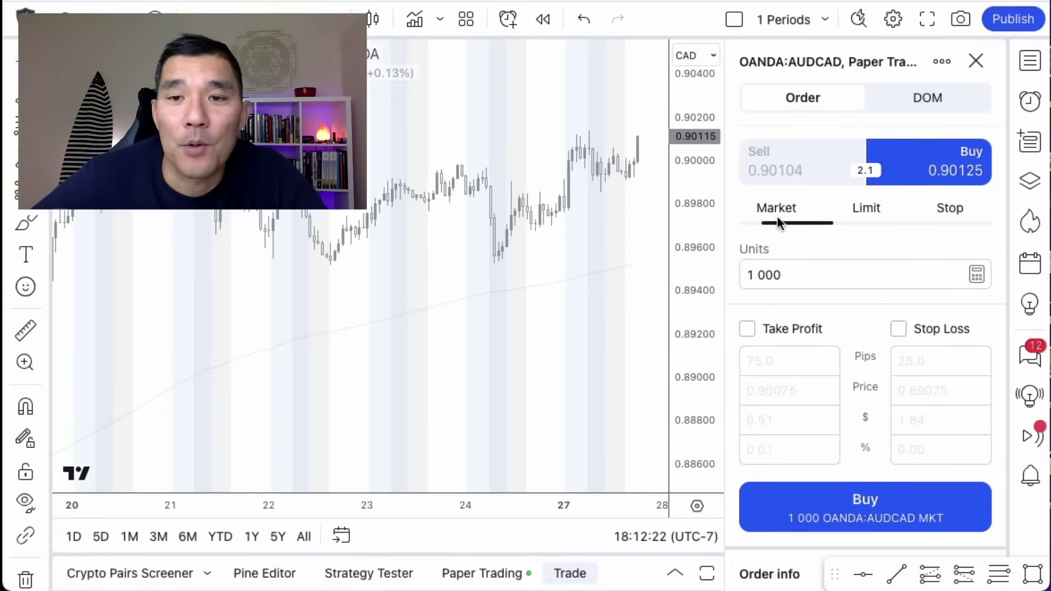
click(871, 209)
click(945, 214)
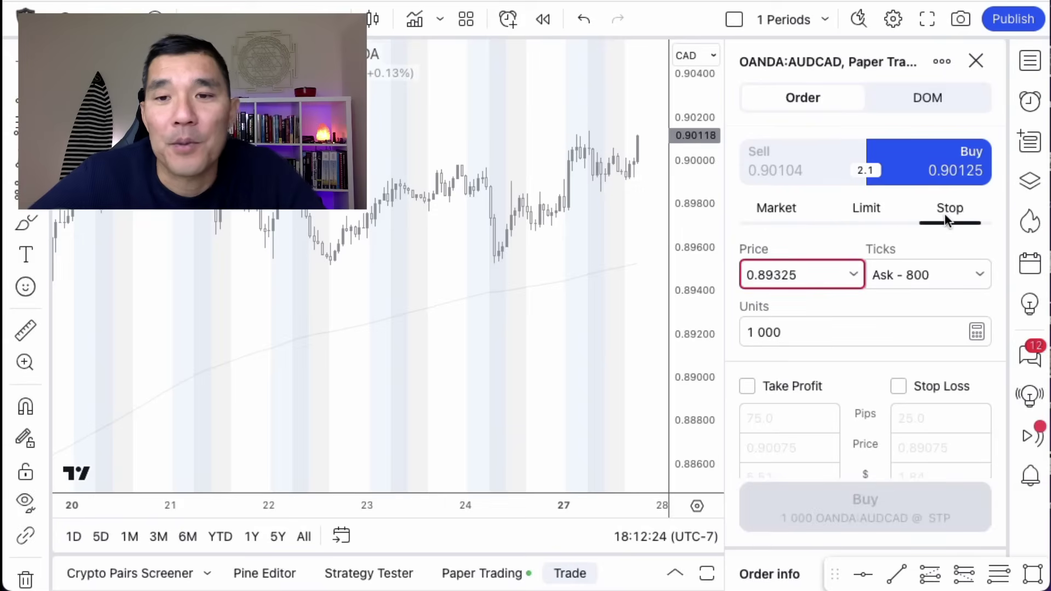
click(781, 213)
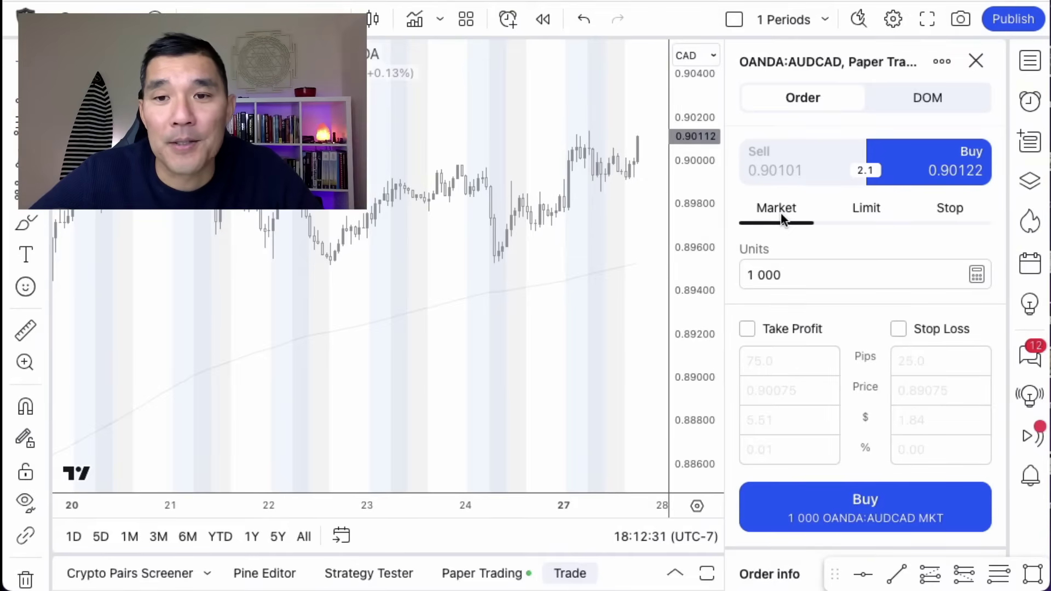
click(869, 212)
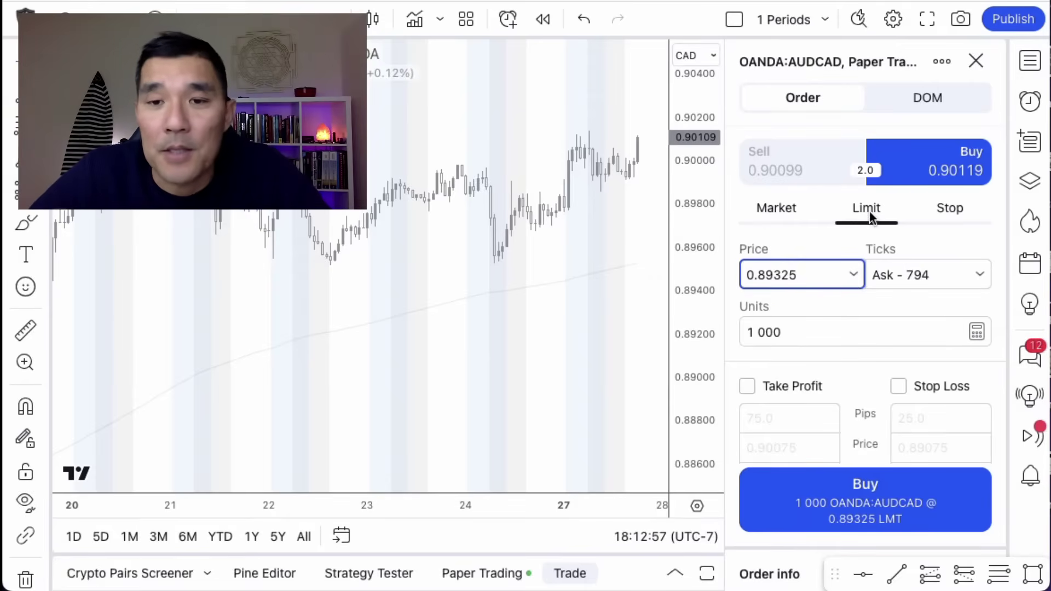
click(939, 211)
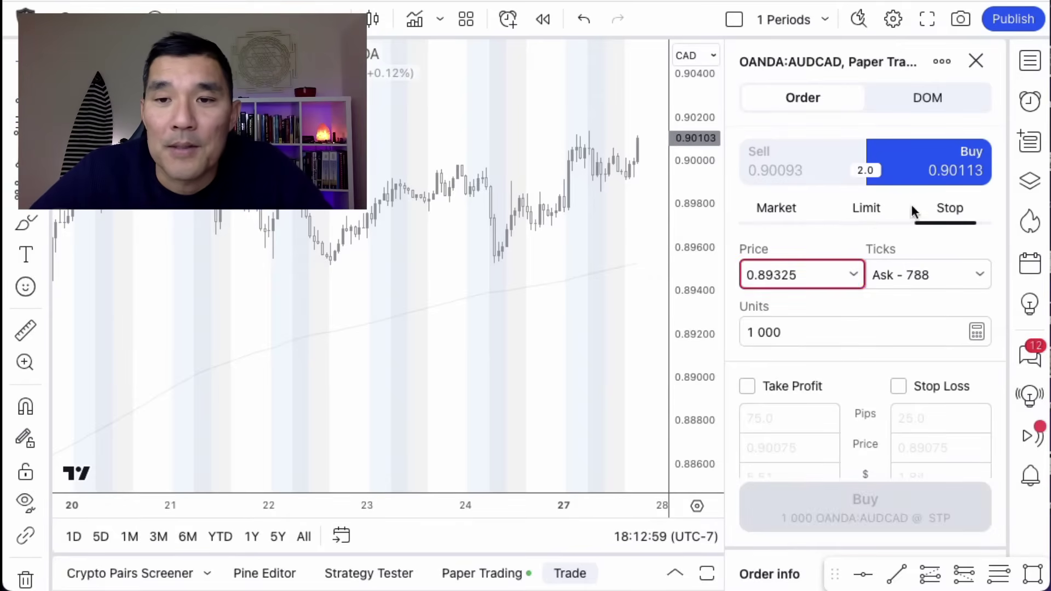
click(870, 208)
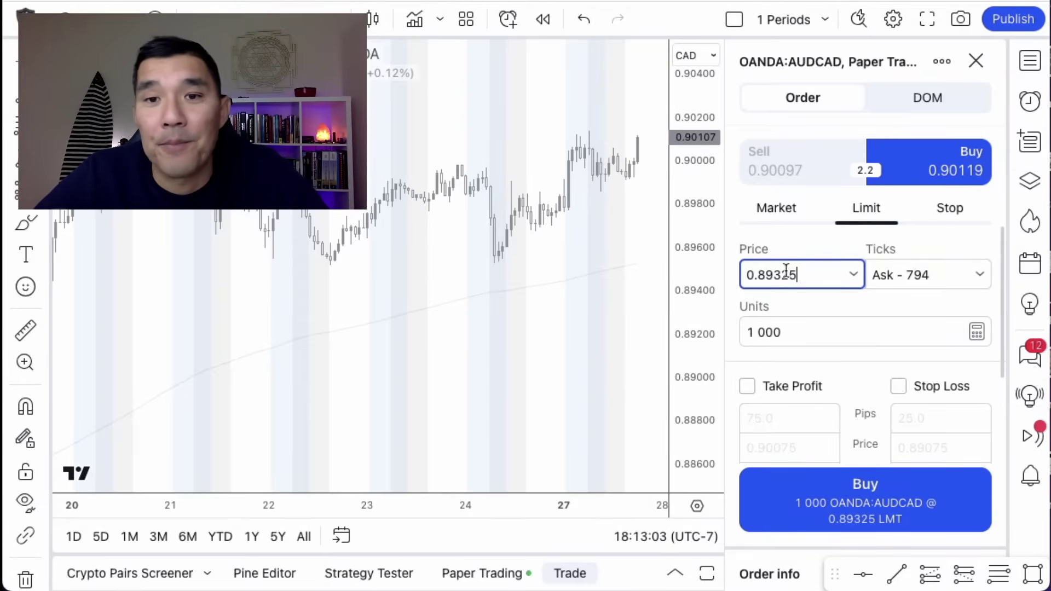
click(783, 208)
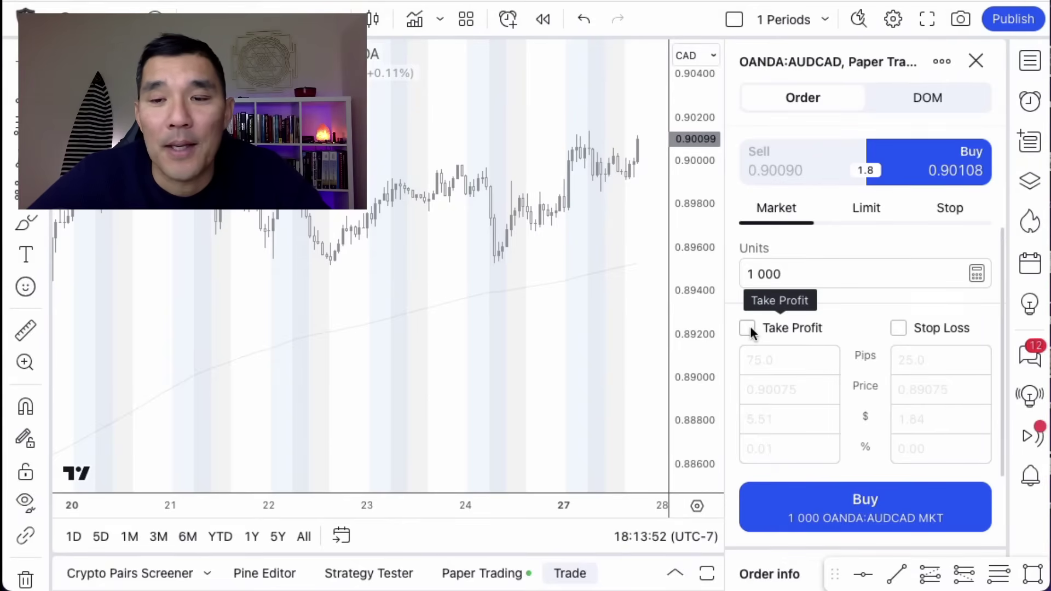
Add a 25-pip stop loss and 75-pip take profit, then place the 1 000-unit AUDCAD market buy.
click(898, 329)
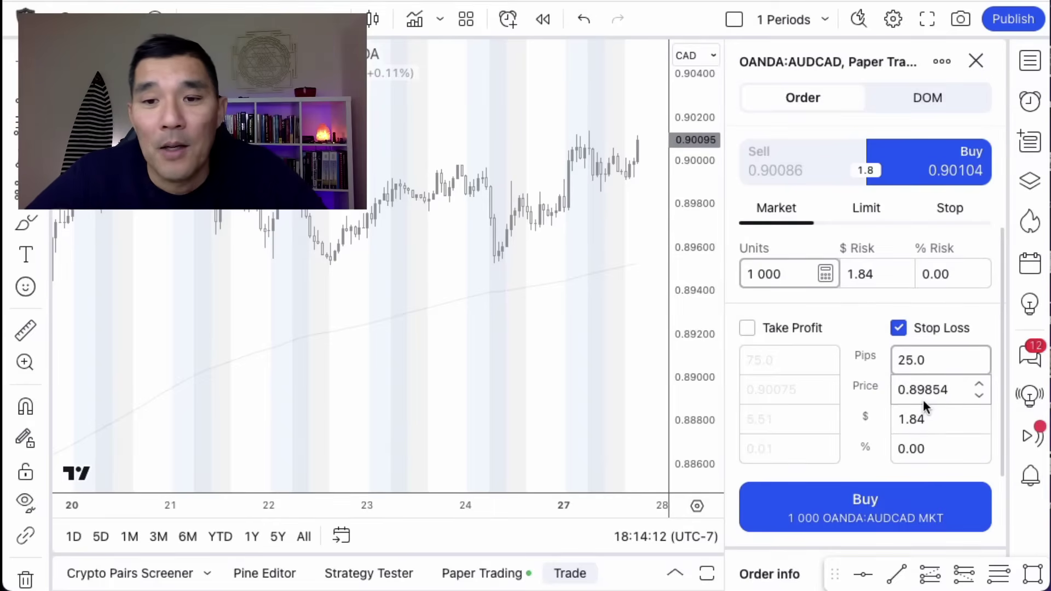
click(747, 327)
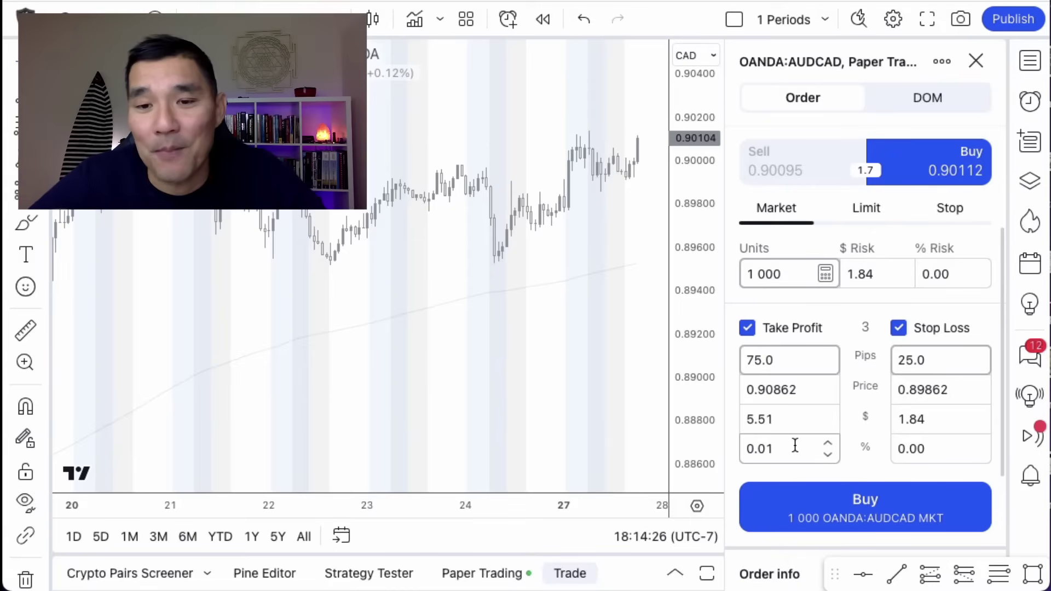
click(854, 510)
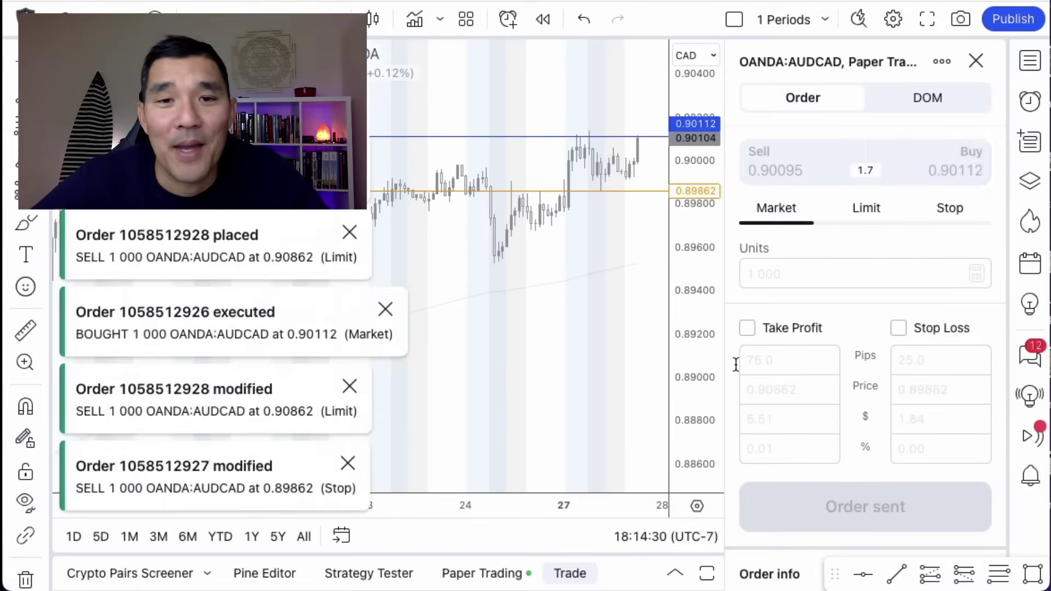
click(976, 60)
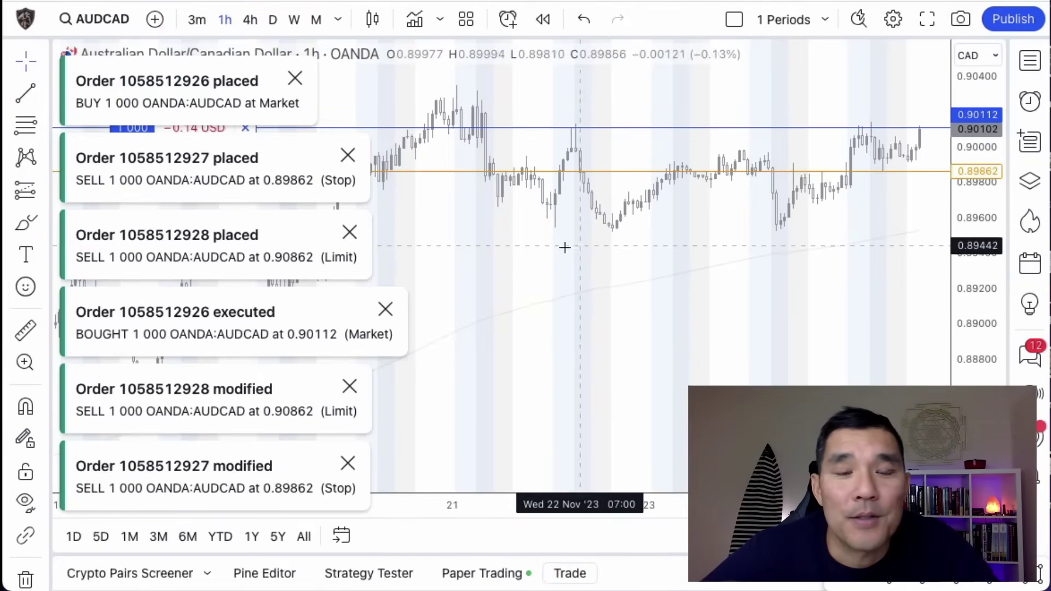
click(295, 79)
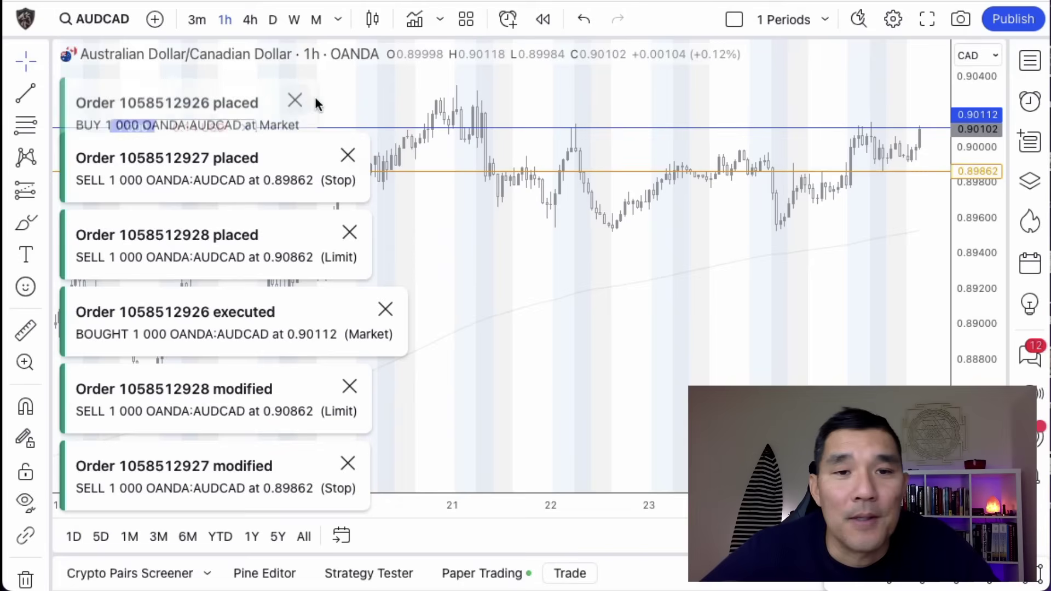
click(347, 156)
click(349, 233)
click(385, 310)
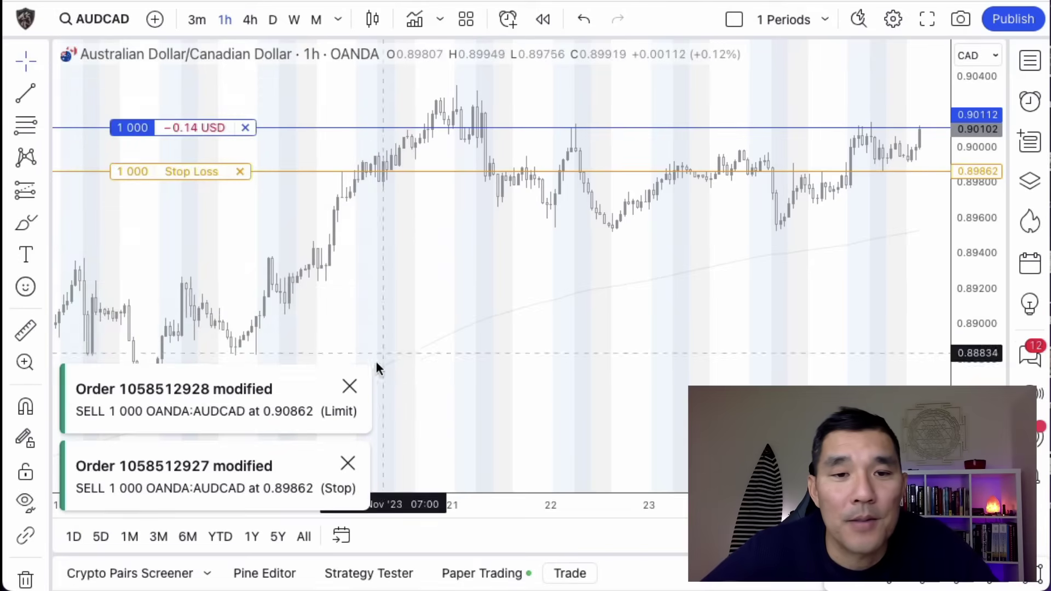
click(350, 385)
click(348, 464)
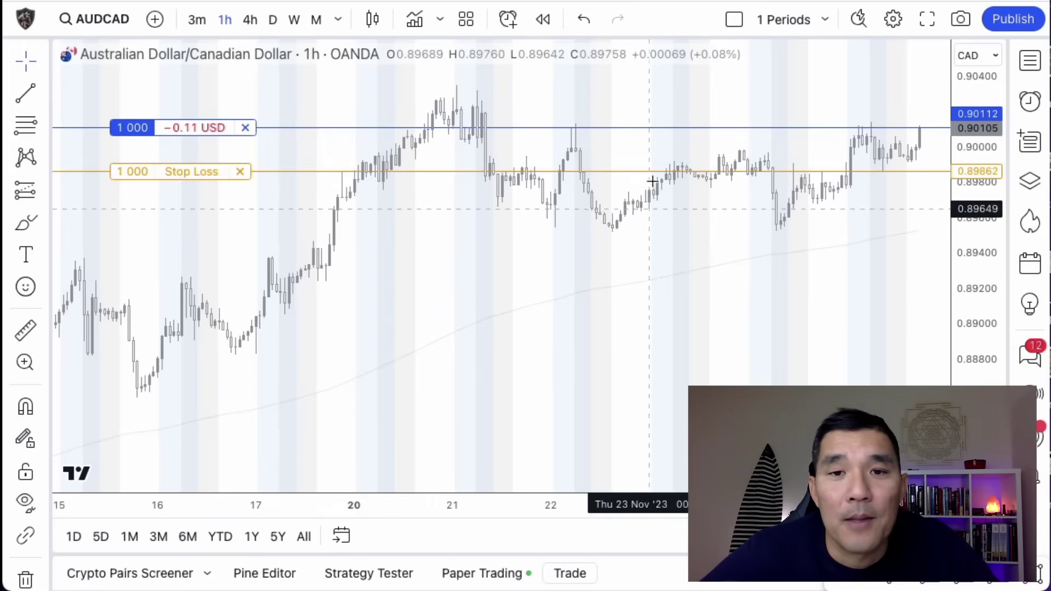
drag(980, 224, 955, 313)
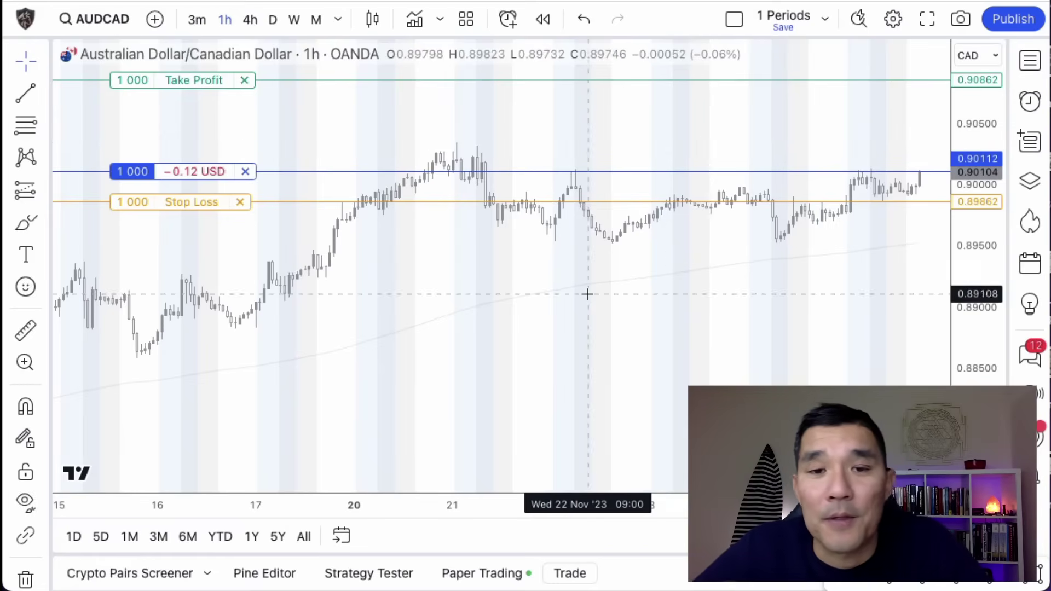
Open the chart settings' Trading page and leave Executions turned off after toggling it.
right_click(432, 257)
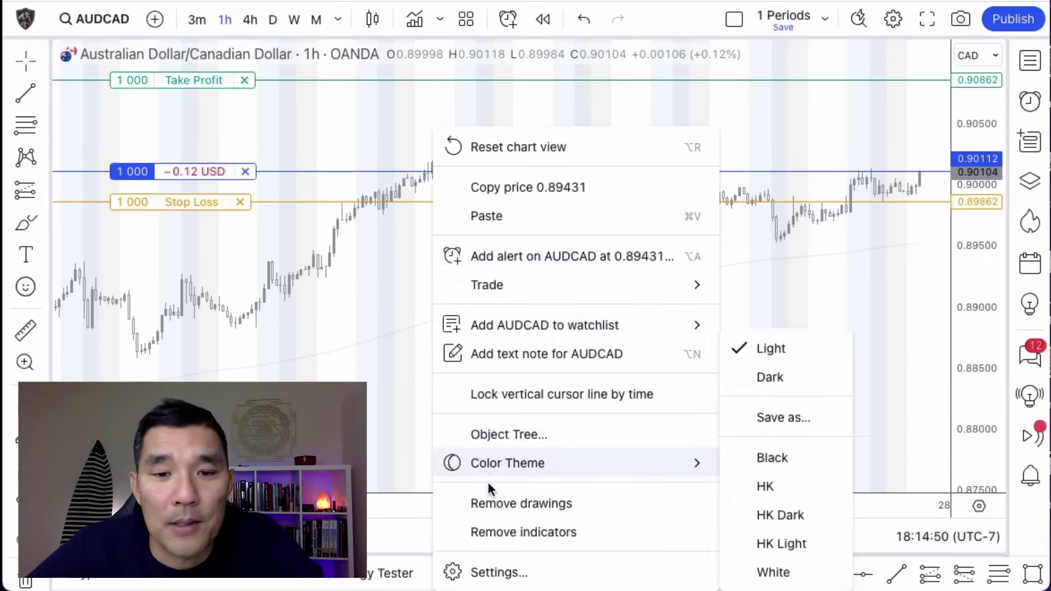
click(501, 572)
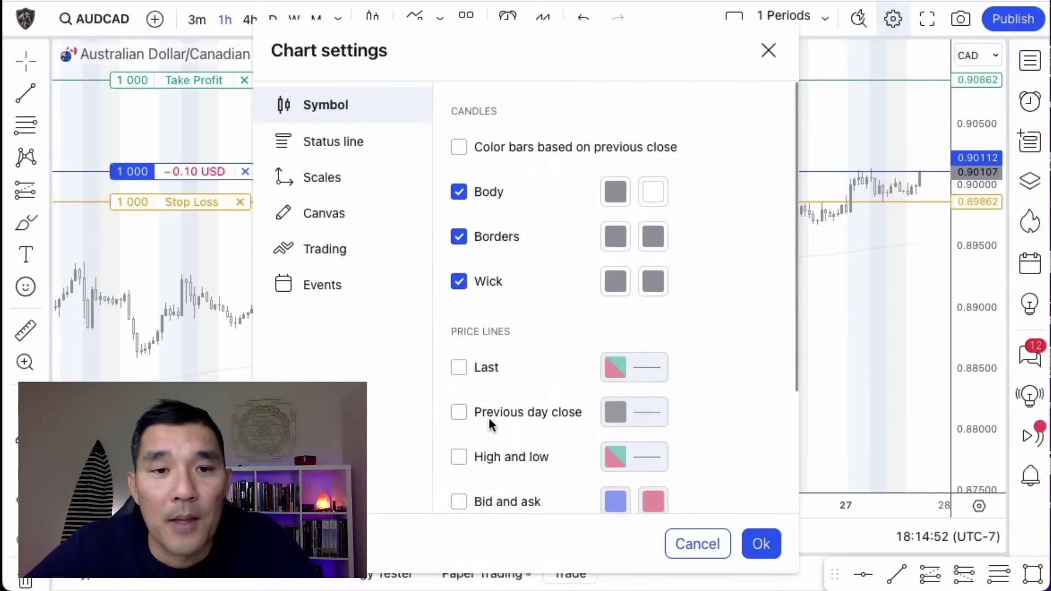
click(340, 258)
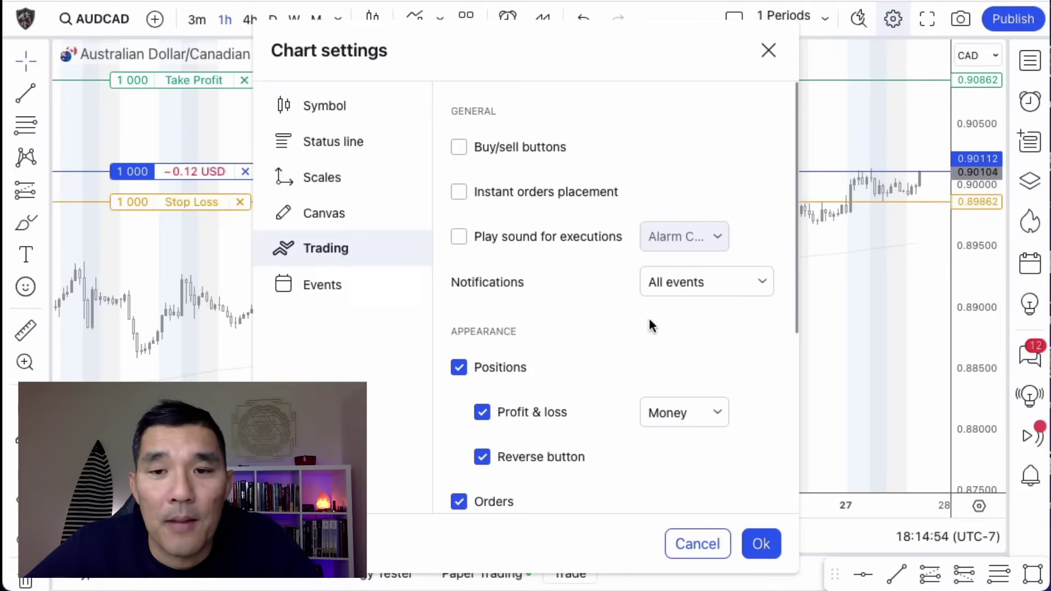
scroll(668, 323, down, 3)
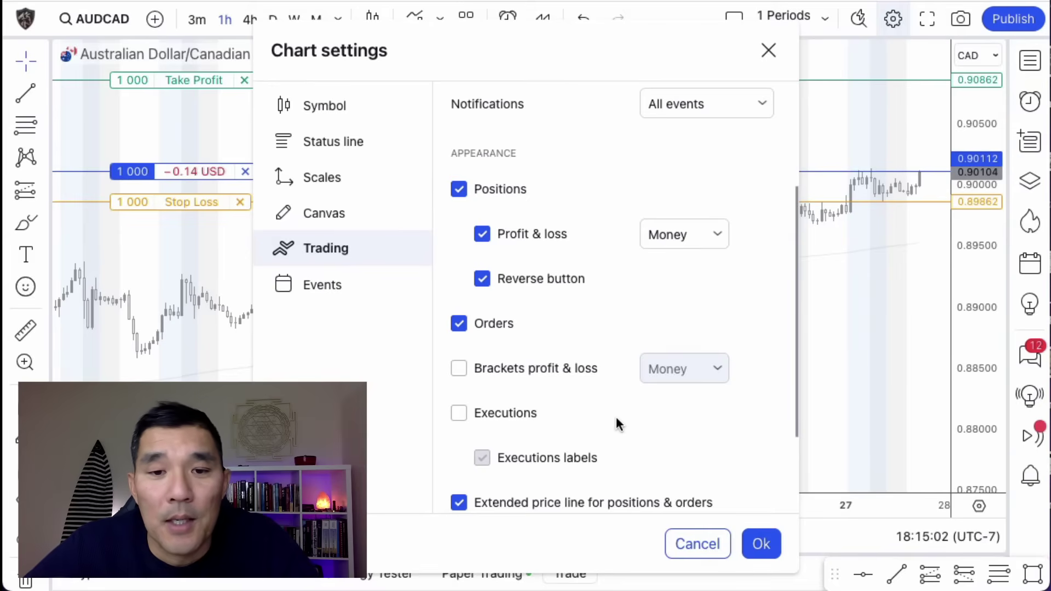
scroll(569, 414, down, 2)
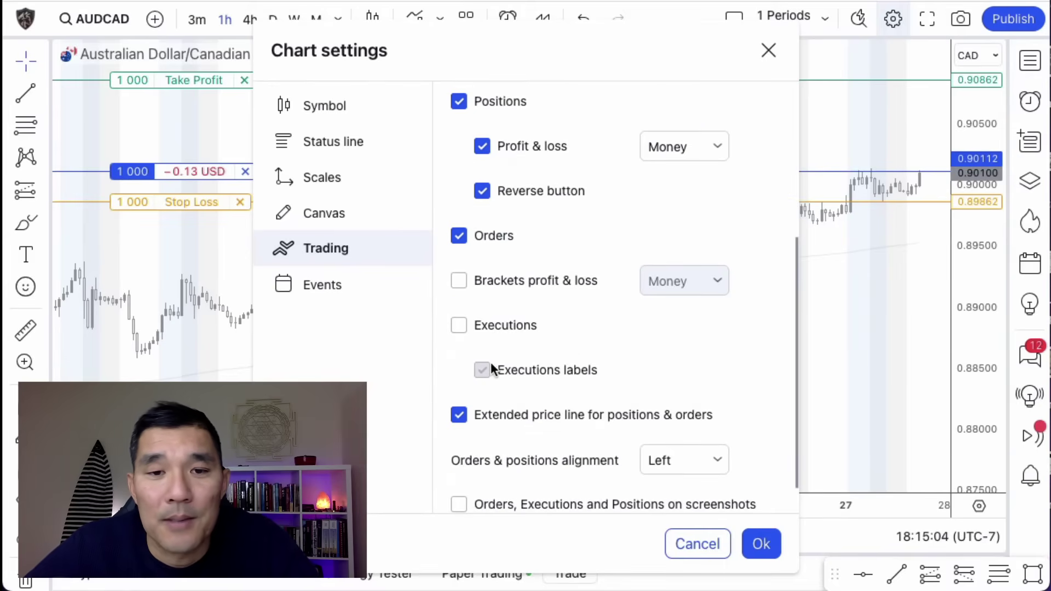
click(459, 325)
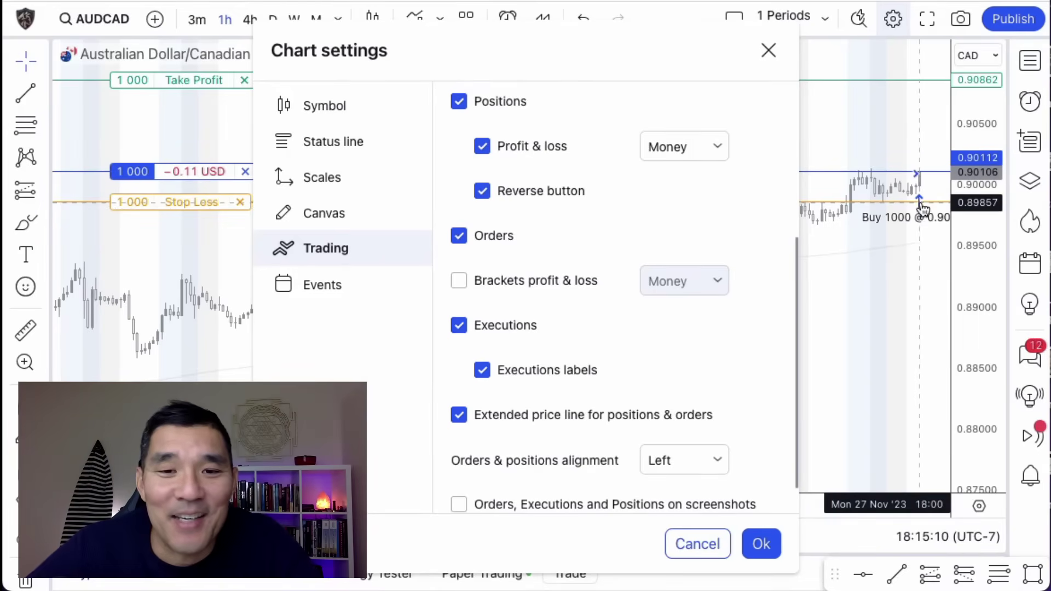
click(458, 327)
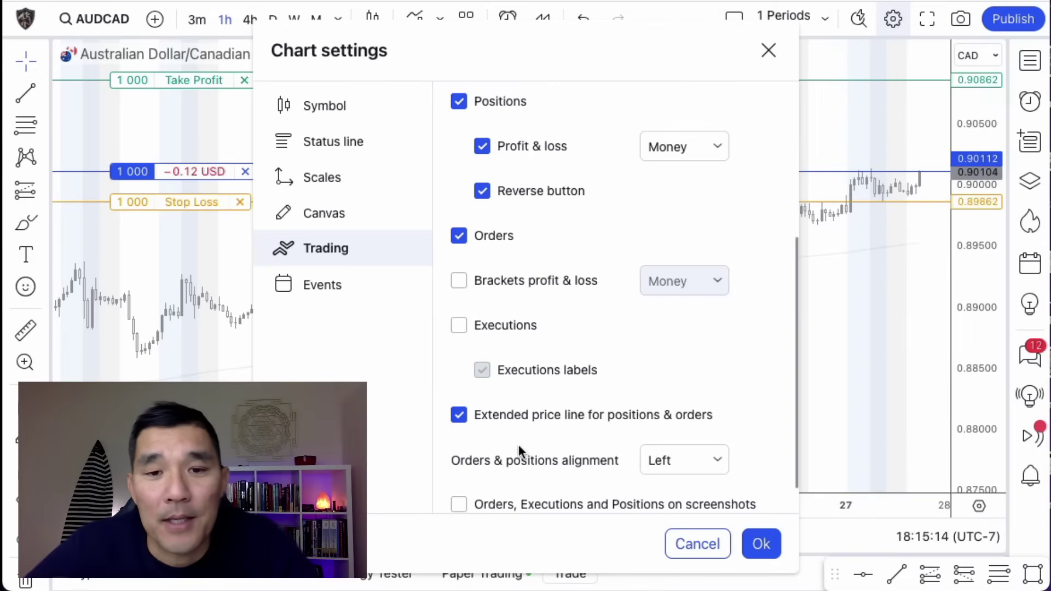
Set Orders & positions label alignment to Right, then return it to Left.
scroll(559, 424, down, 1)
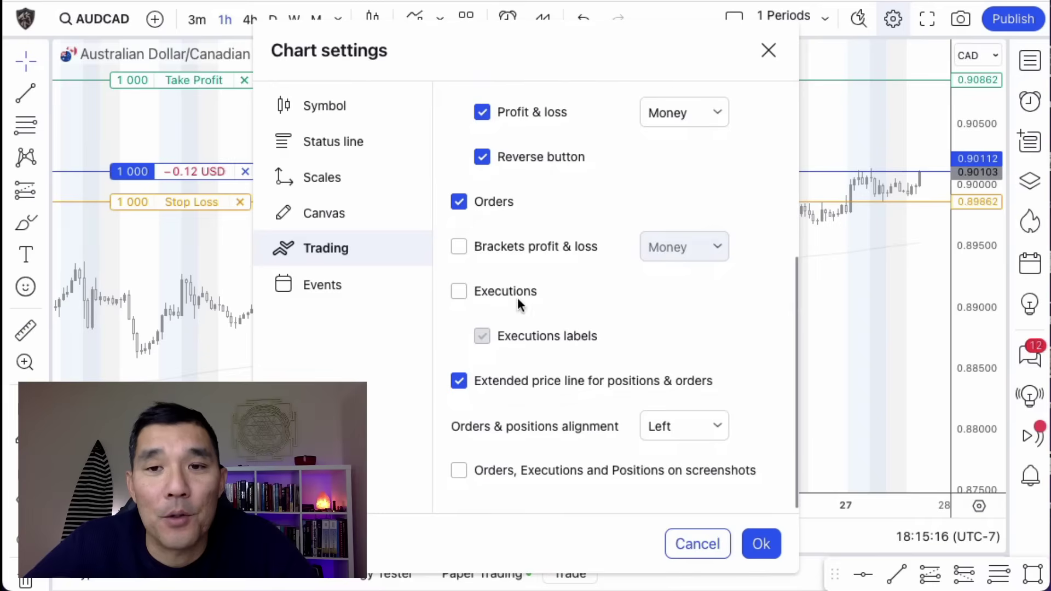
scroll(591, 282, down, 1)
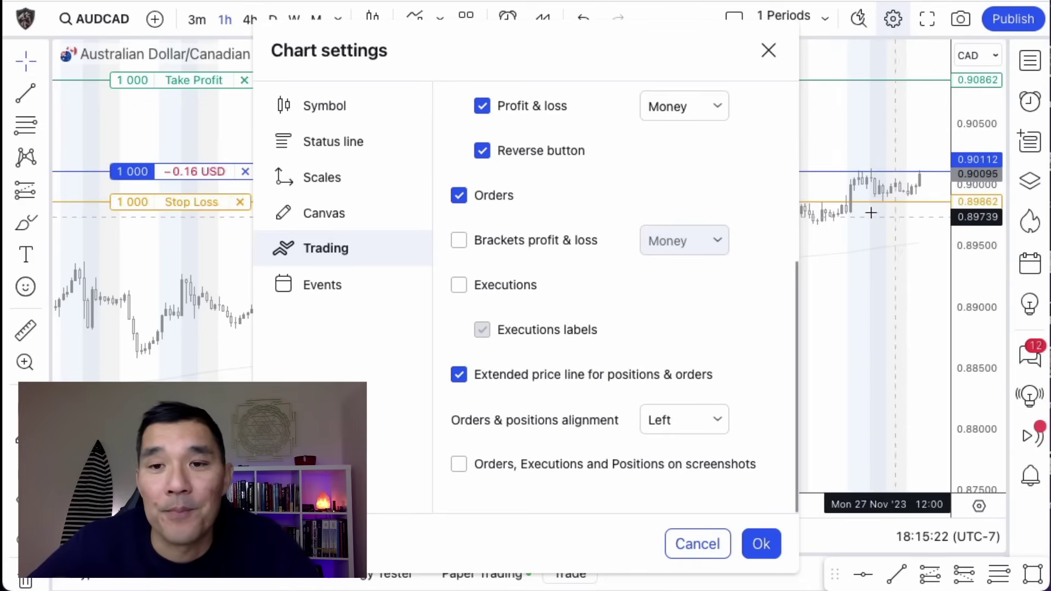
click(716, 420)
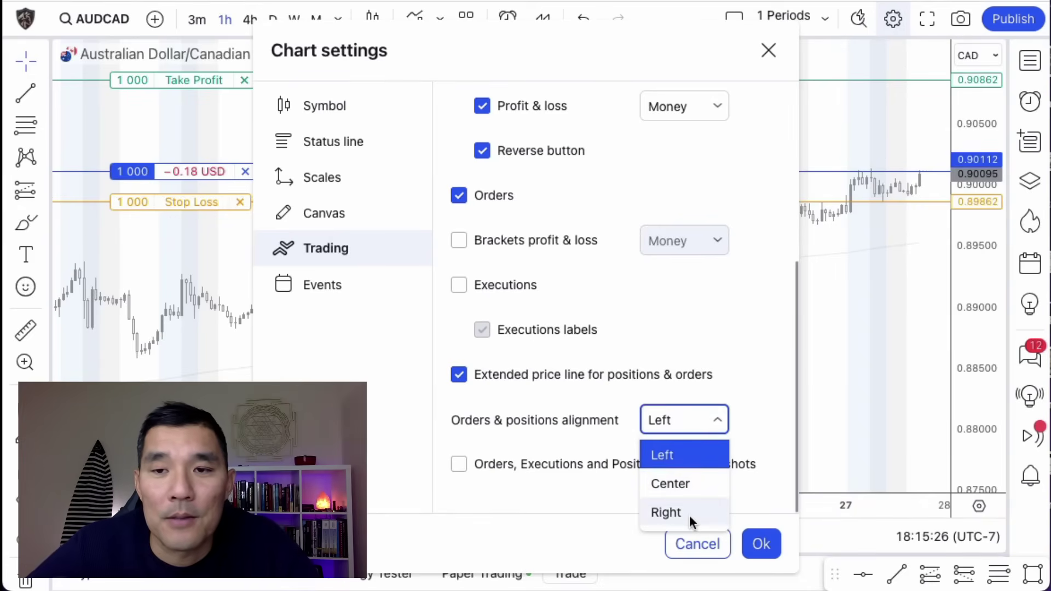
click(666, 513)
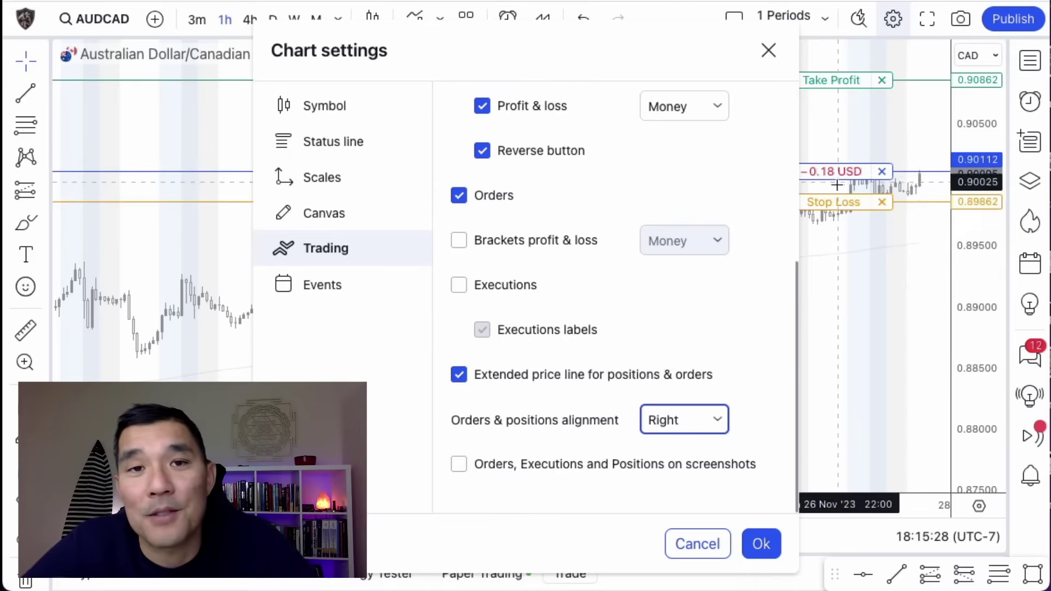
click(714, 423)
click(698, 453)
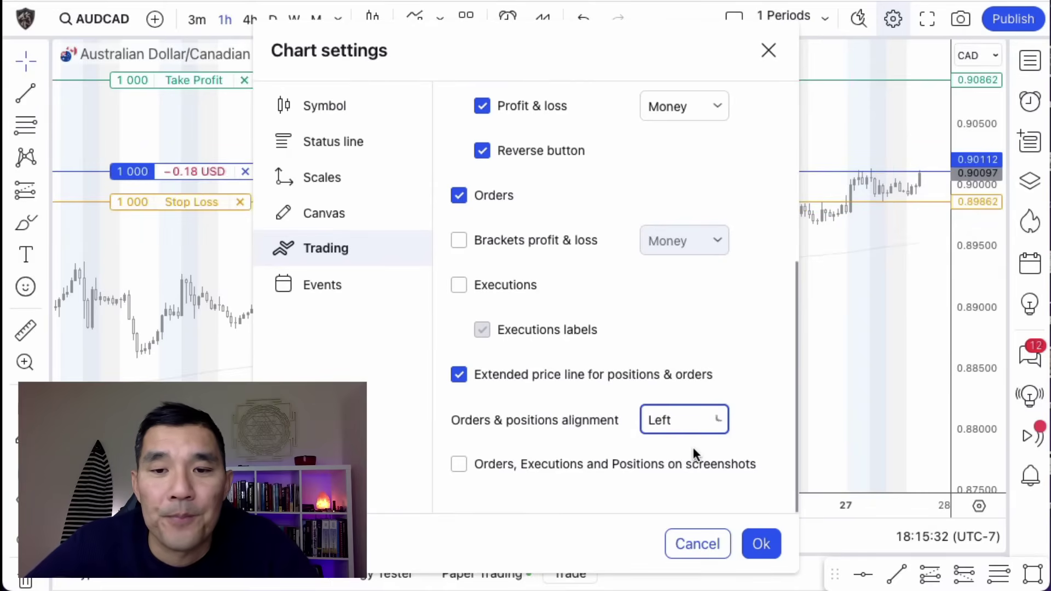
Apply the chart settings and move the AUDCAD stop loss down to 0.89732.
click(761, 544)
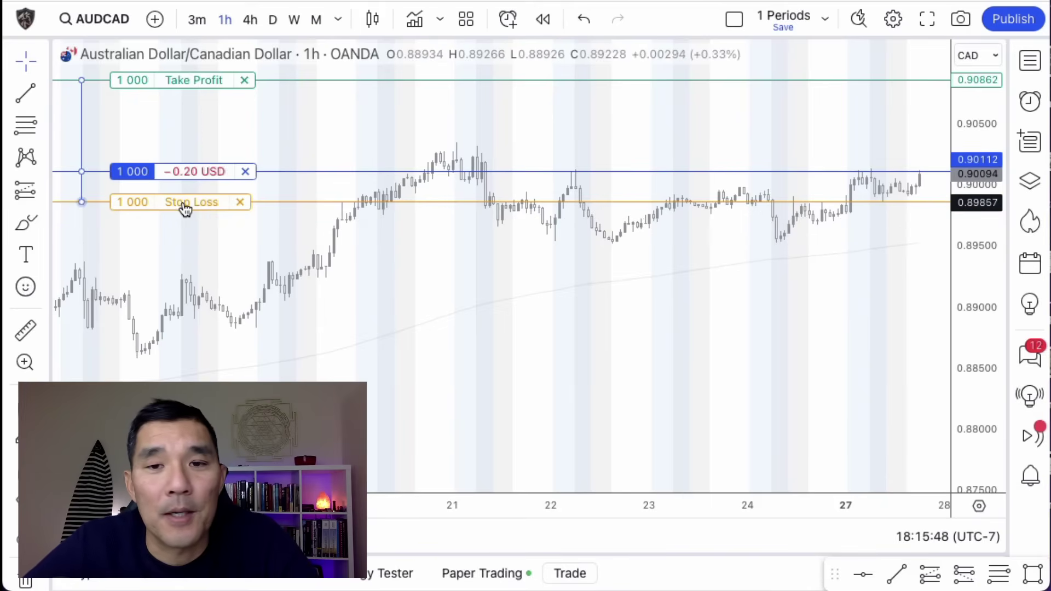
drag(185, 208, 185, 222)
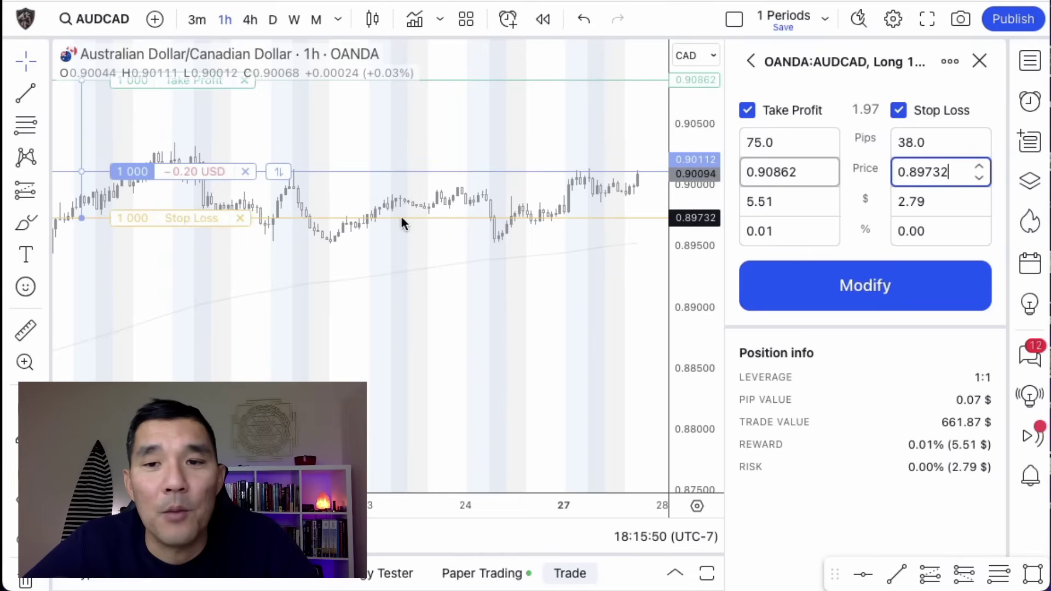
click(903, 305)
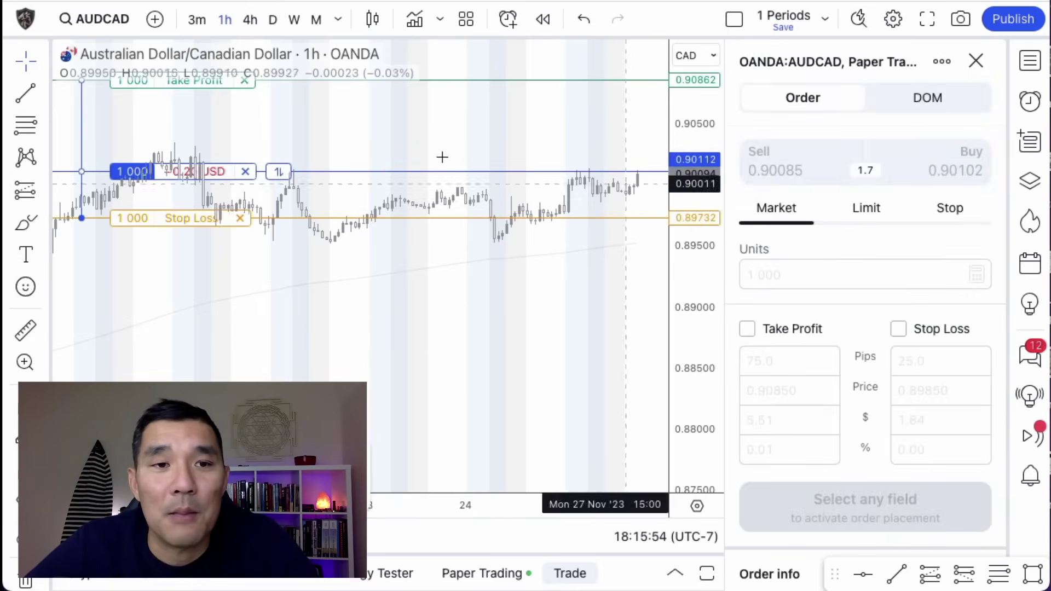
Lower the take profit to 0.90693, discarding an earlier 0.90737 attempt.
drag(212, 93, 212, 97)
click(979, 60)
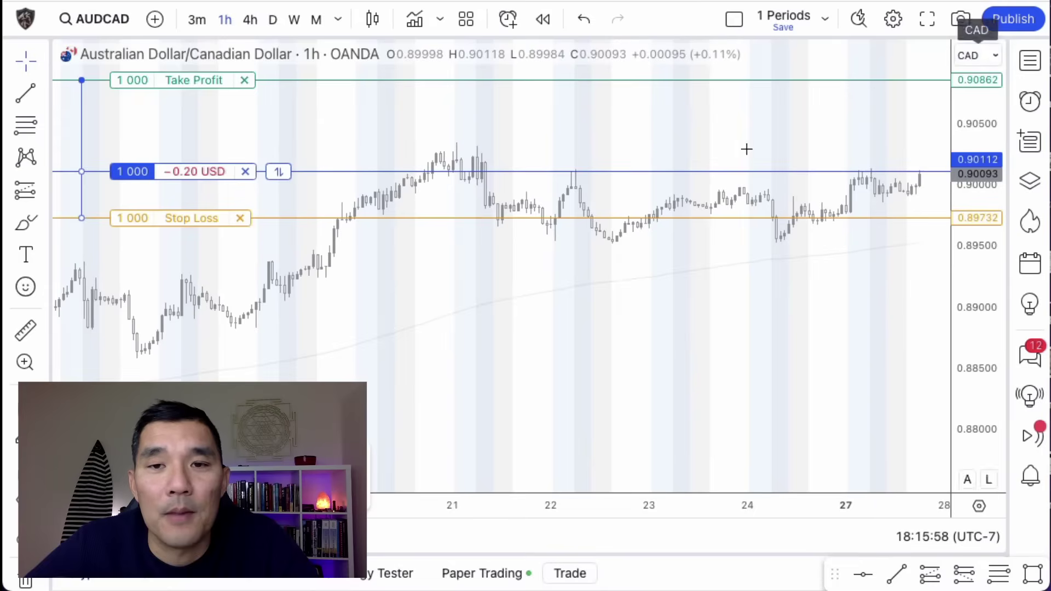
drag(181, 87, 179, 105)
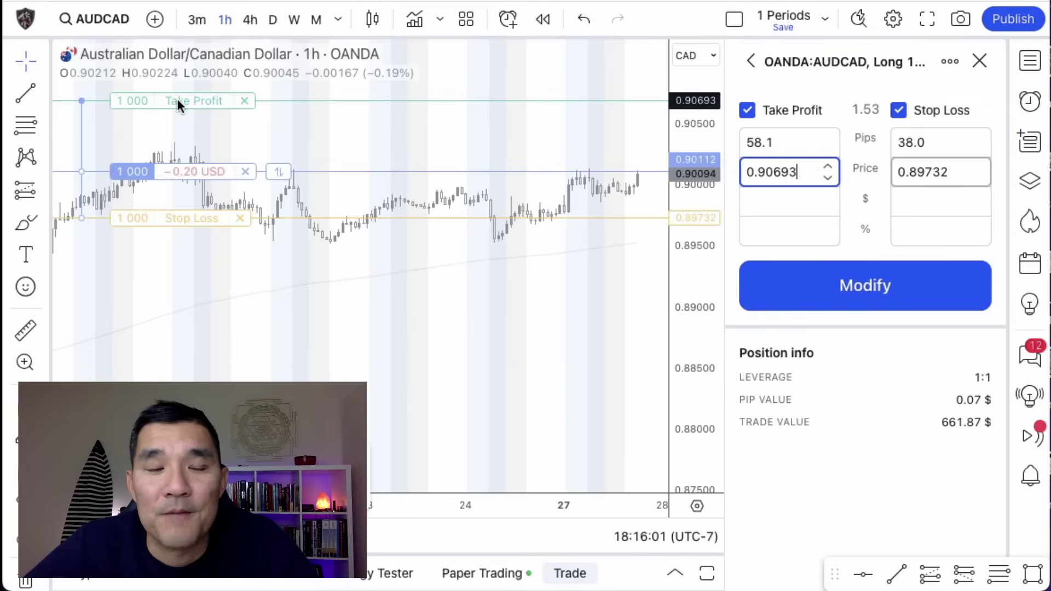
click(850, 294)
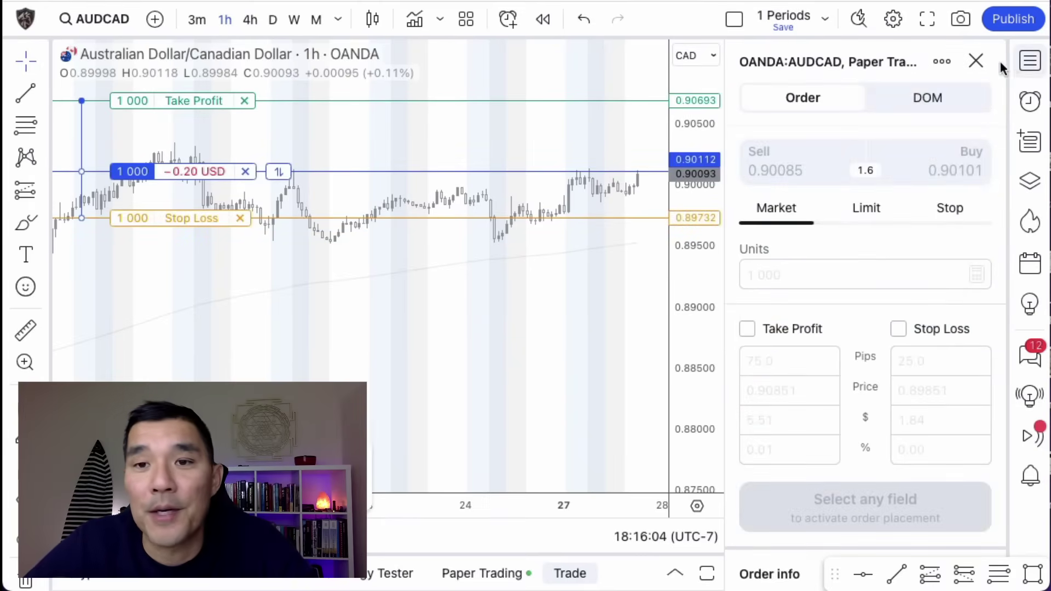
click(976, 61)
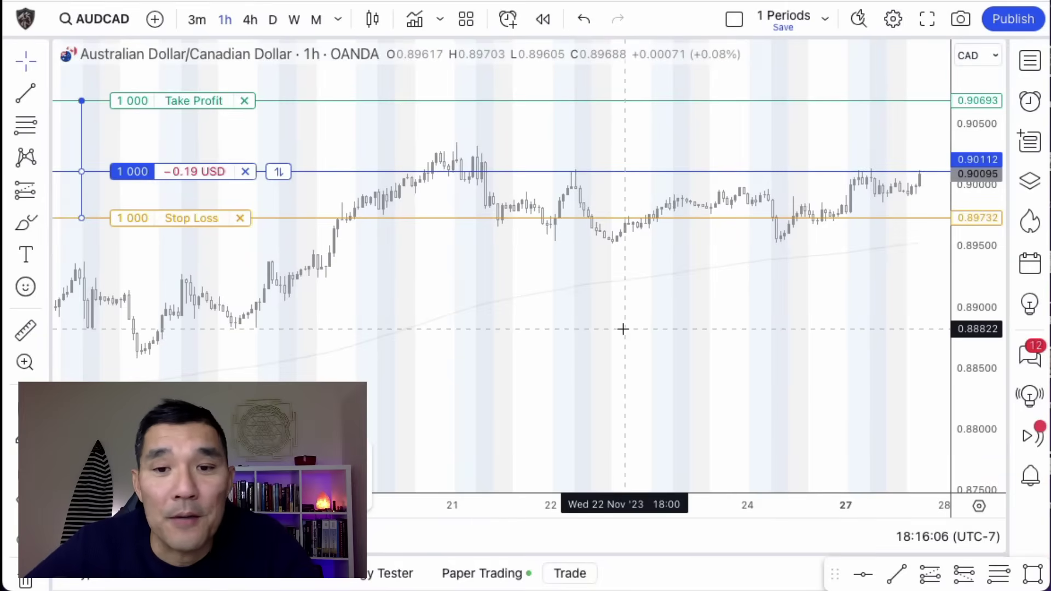
Show the Paper Trading positions list, view the AUDCAD TP/SL editor unchanged, and begin closing the position.
click(481, 573)
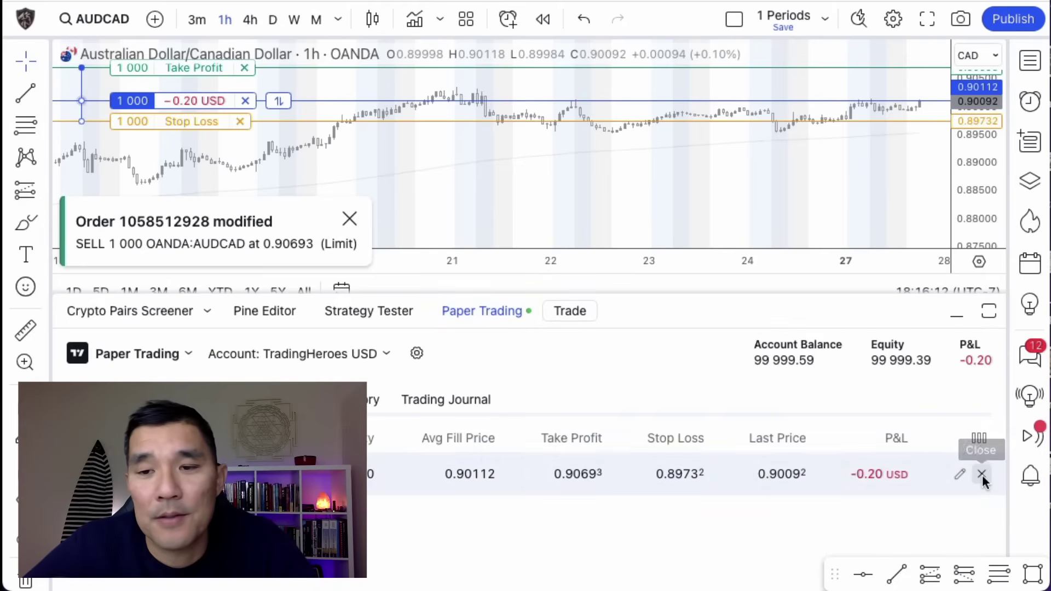
click(959, 474)
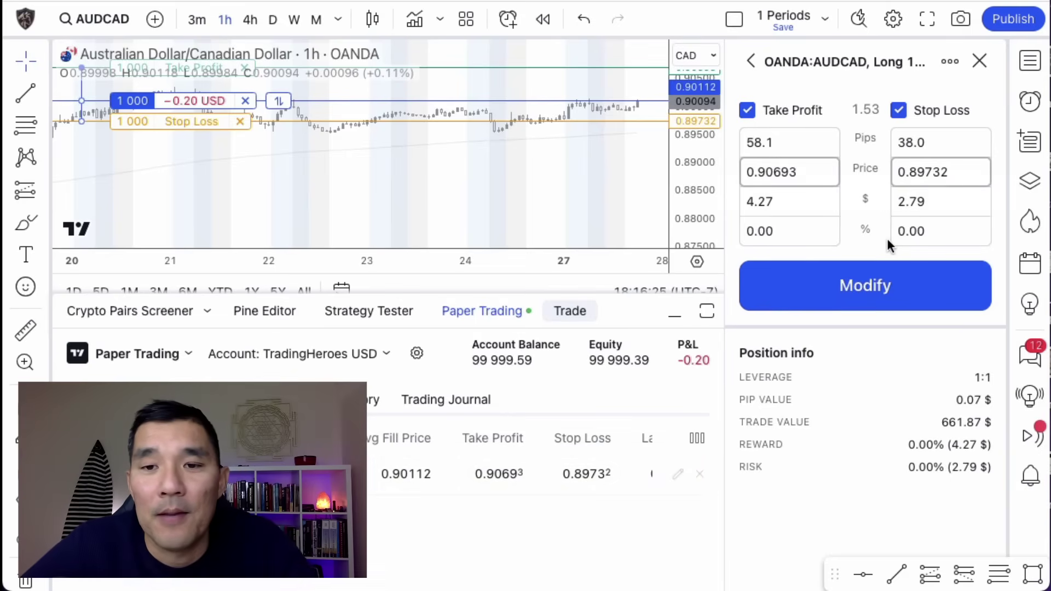
click(980, 61)
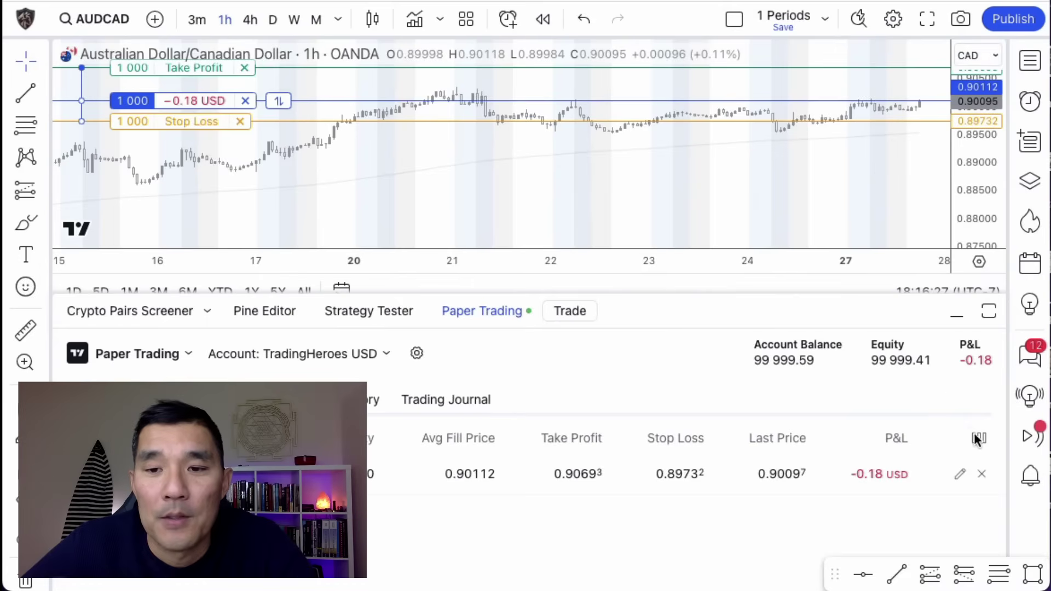
click(982, 475)
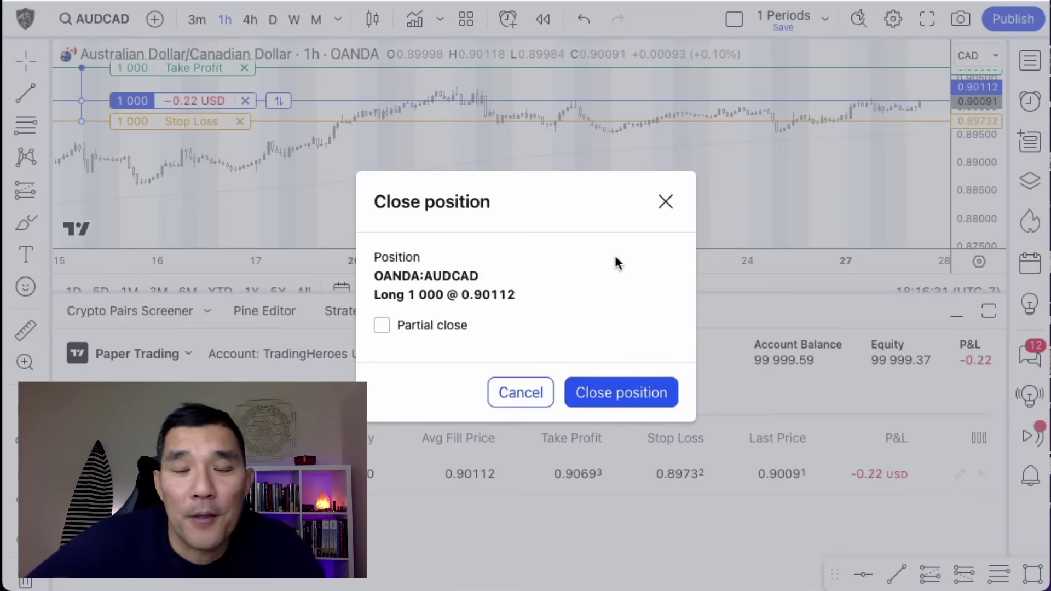
Partially close 500 of the AUDCAD position's 1 000 units, then start closing the remaining 500.
click(383, 325)
double_click(402, 361)
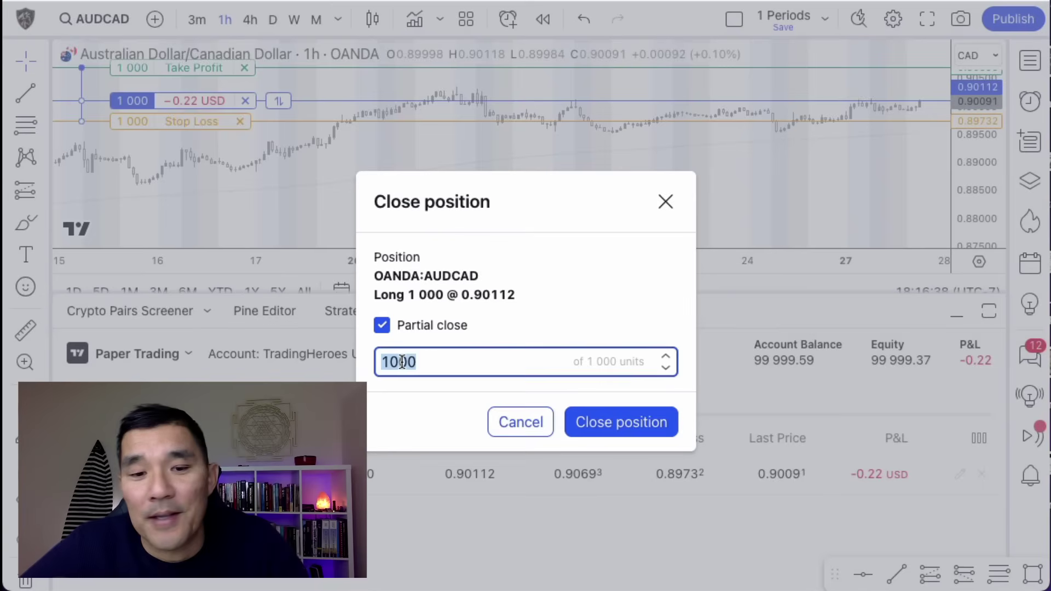
text(500)
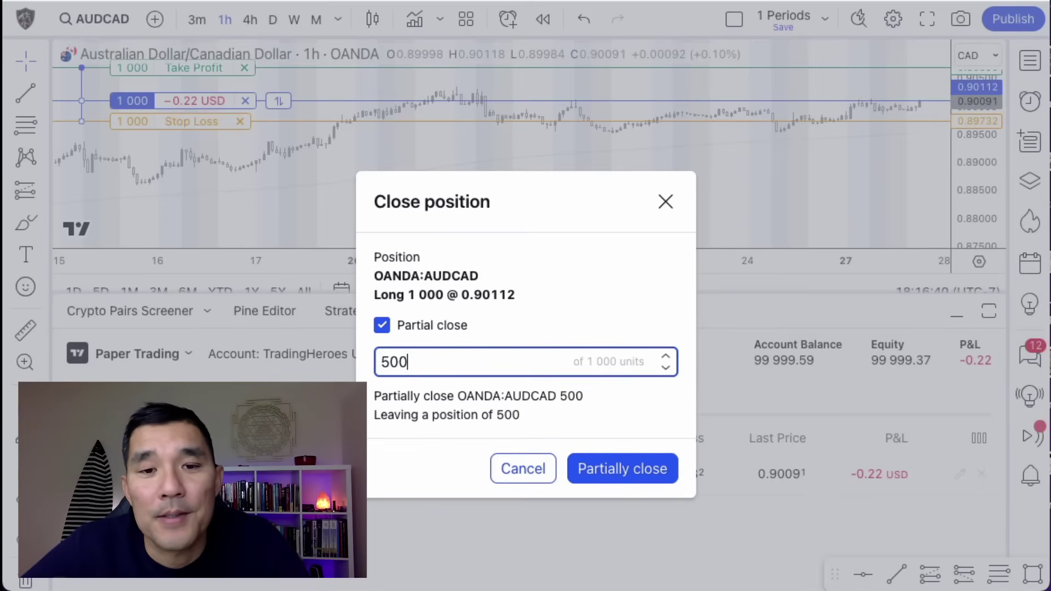
click(644, 474)
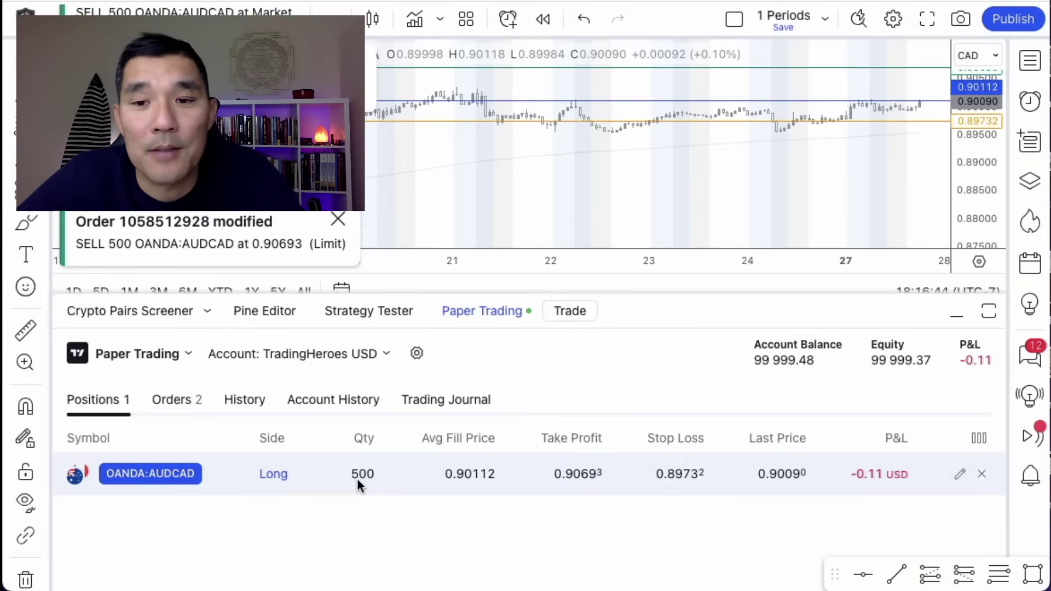
click(985, 473)
Close the remaining AUDCAD units, then place a fresh 1 000-unit AUDCAD market buy.
click(642, 391)
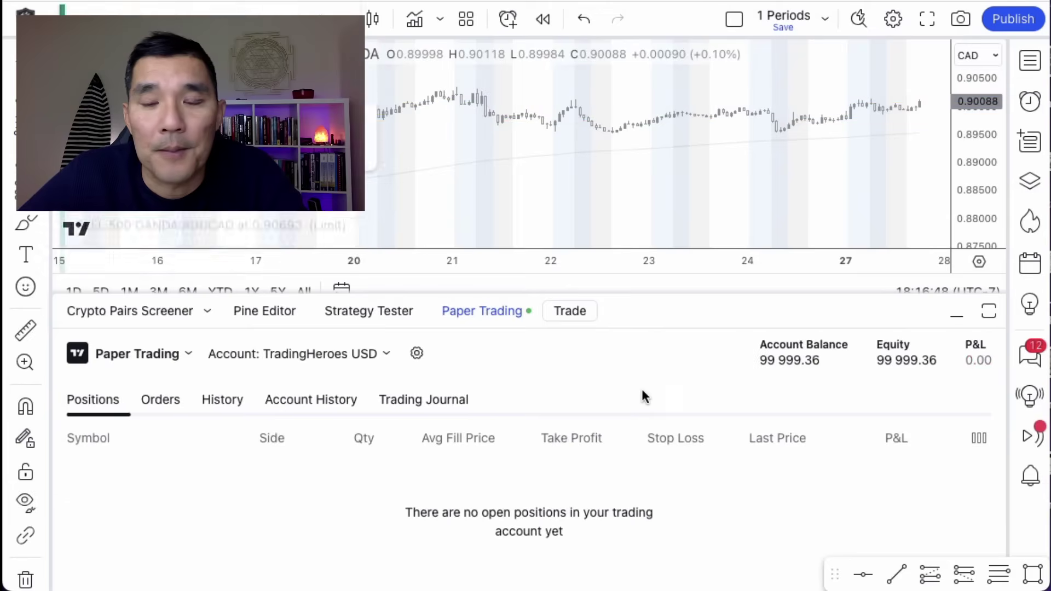
click(471, 310)
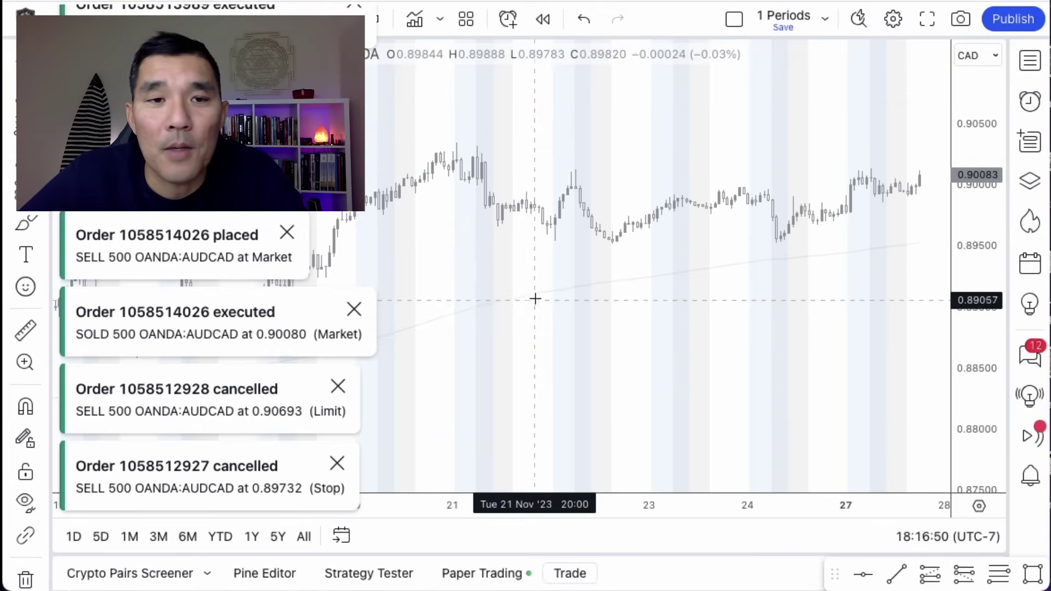
right_click(539, 271)
mouse_move(684, 287)
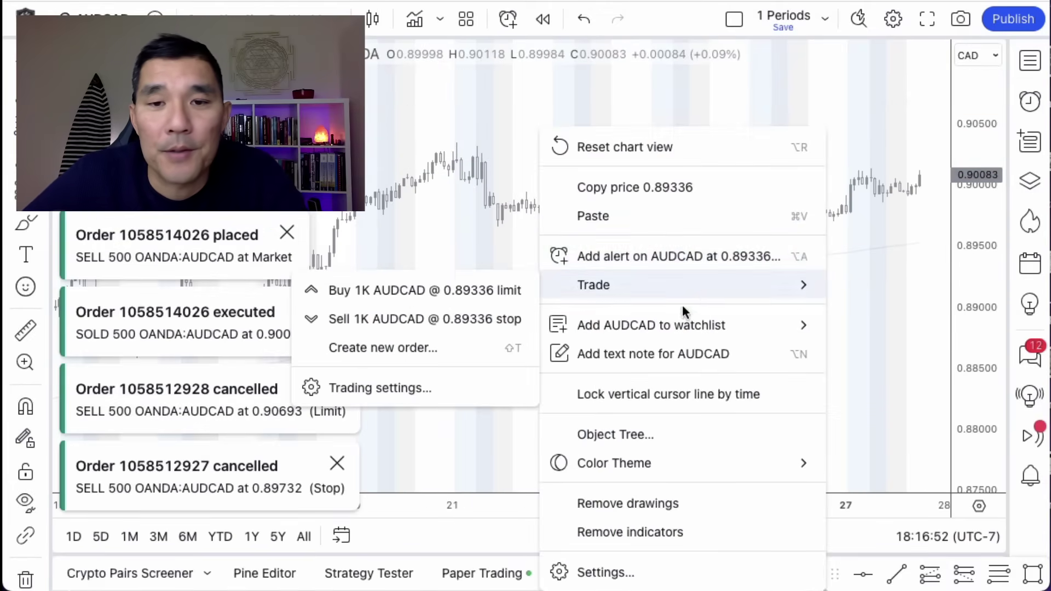
click(459, 359)
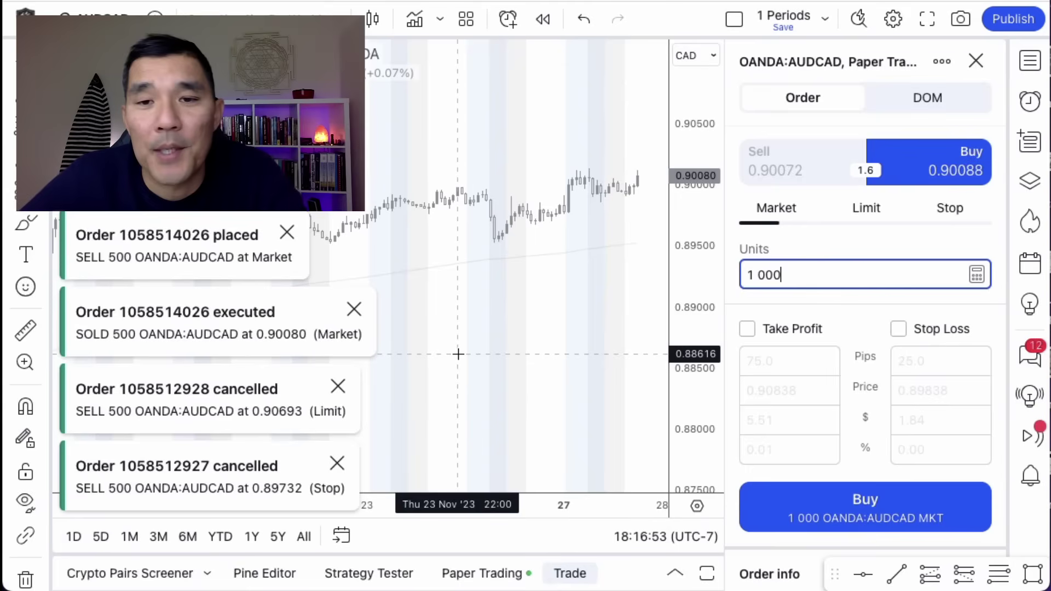
click(794, 217)
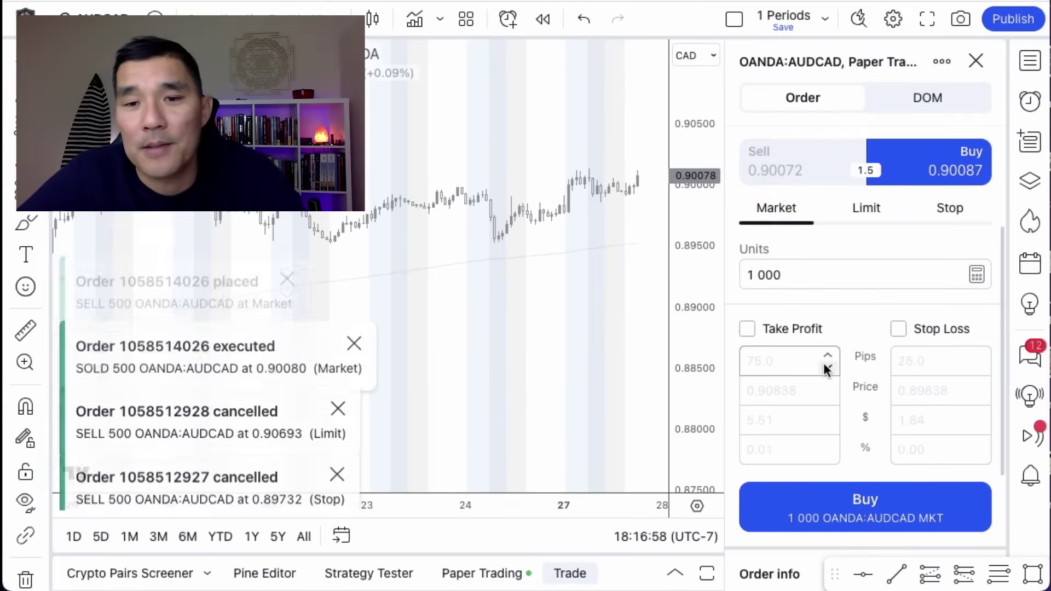
click(866, 498)
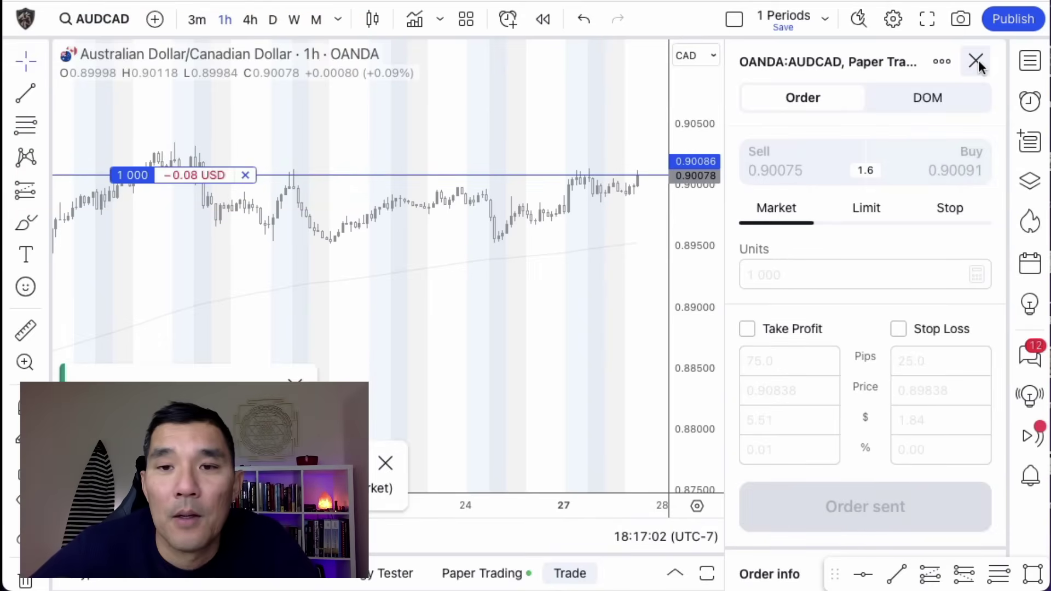
click(976, 61)
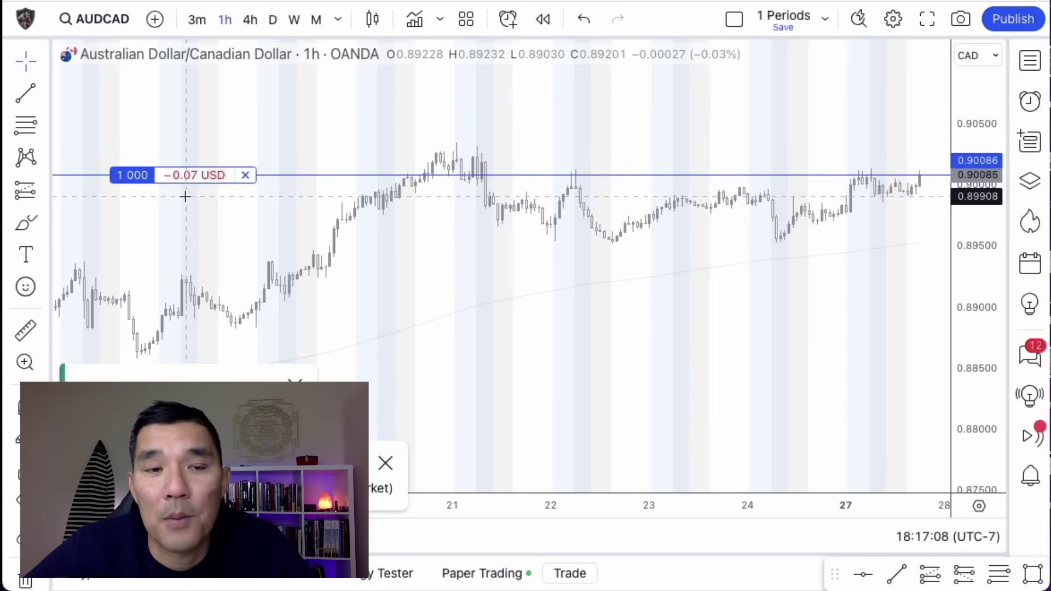
Drag in a take profit at 0.90642 and a stop loss at 0.89490, confirming each with Modify.
mouse_move(196, 174)
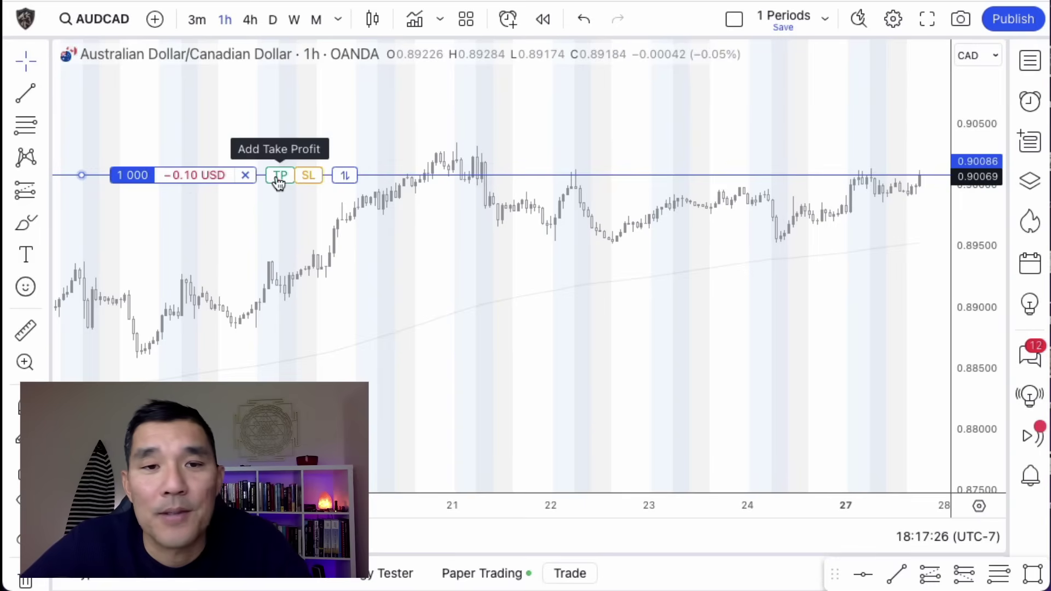
drag(279, 182, 278, 108)
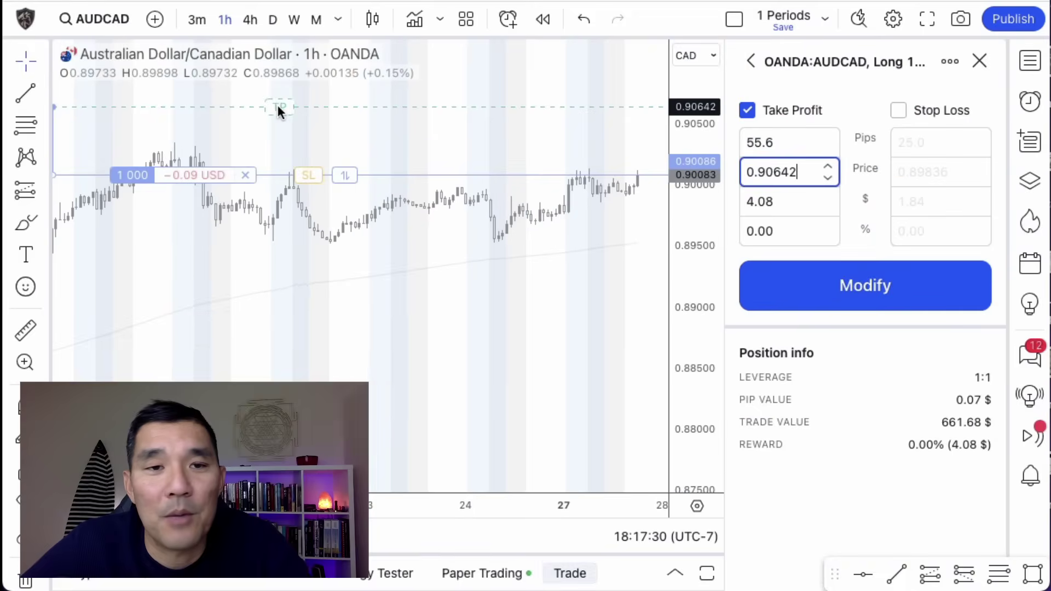
click(860, 294)
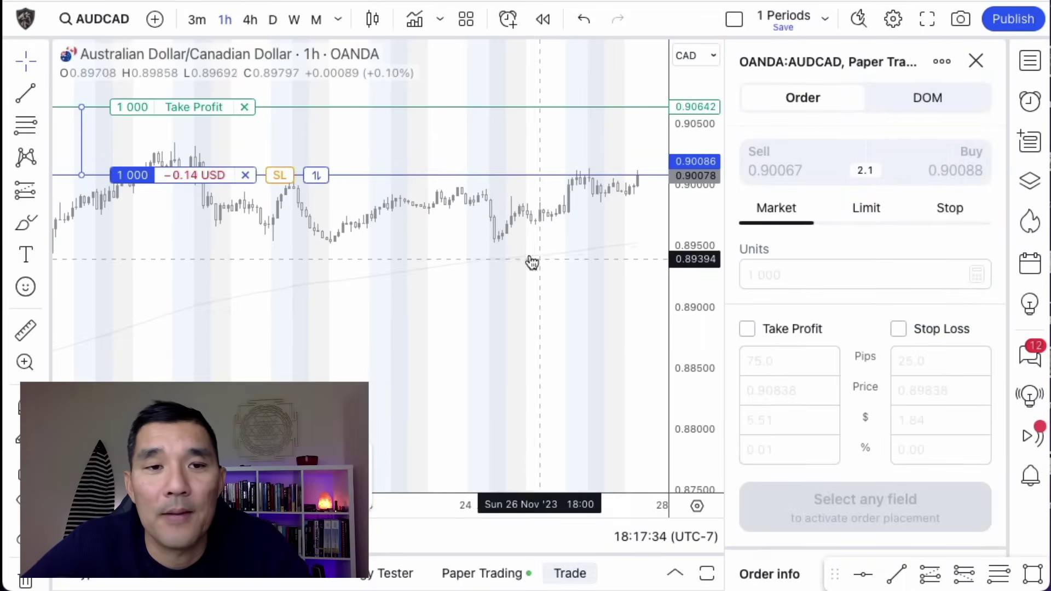
drag(280, 178, 258, 250)
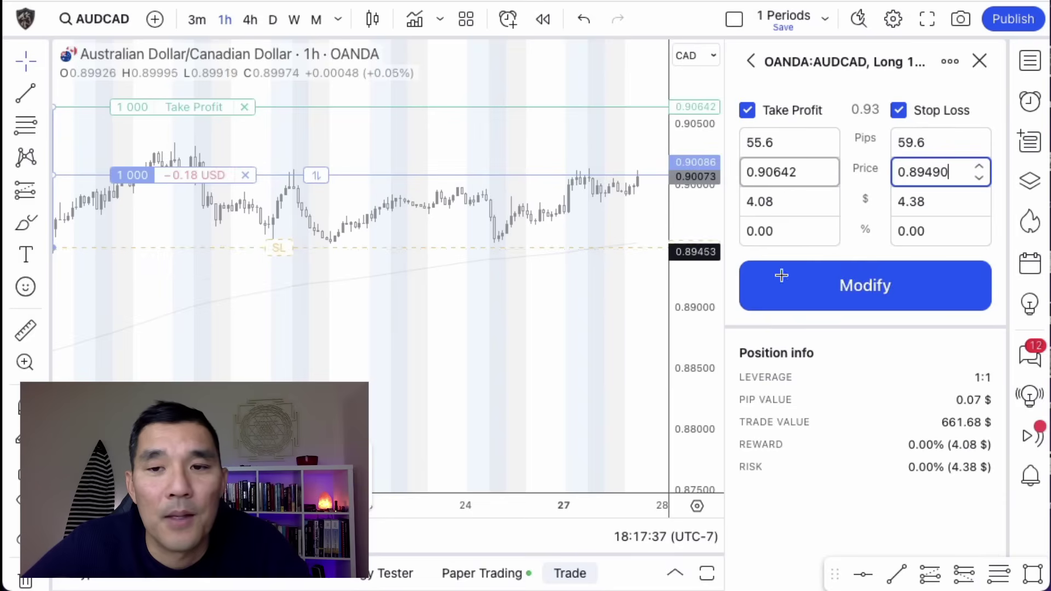
click(854, 283)
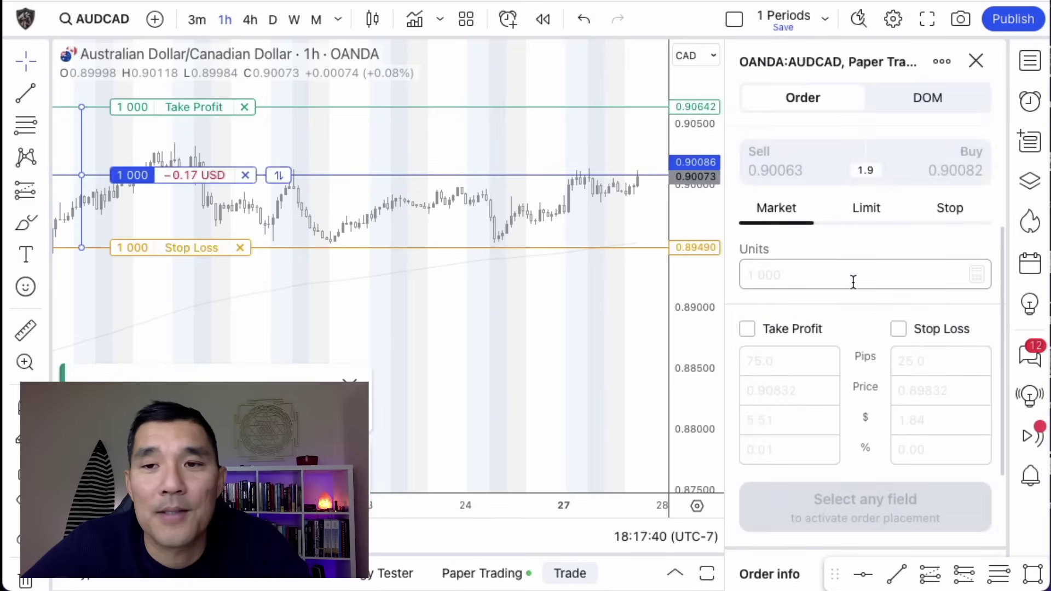
click(976, 61)
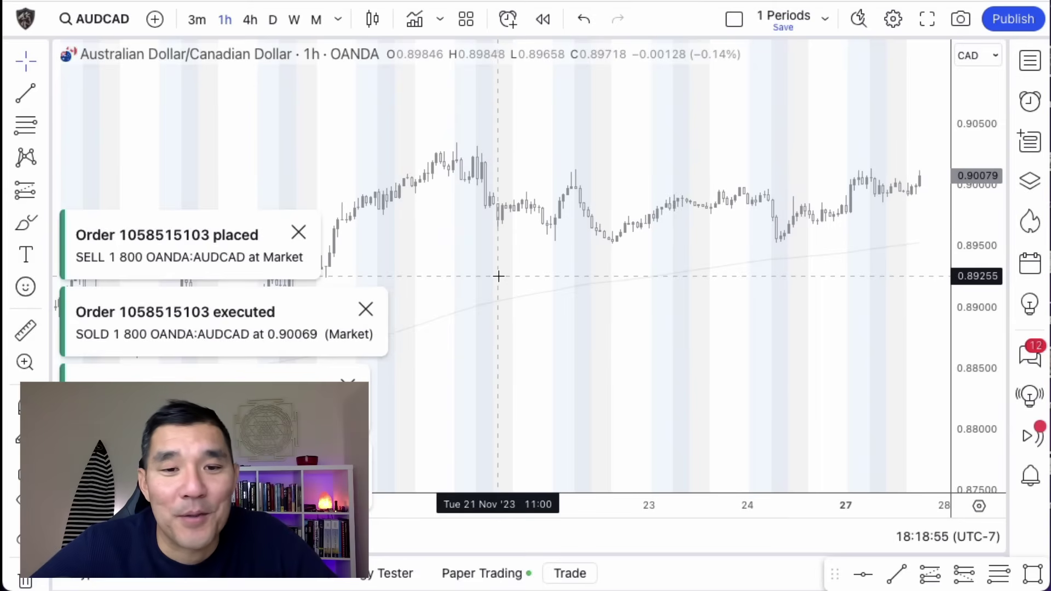
Show the paper trading Positions list: no open positions, balance 99 999.12.
click(487, 573)
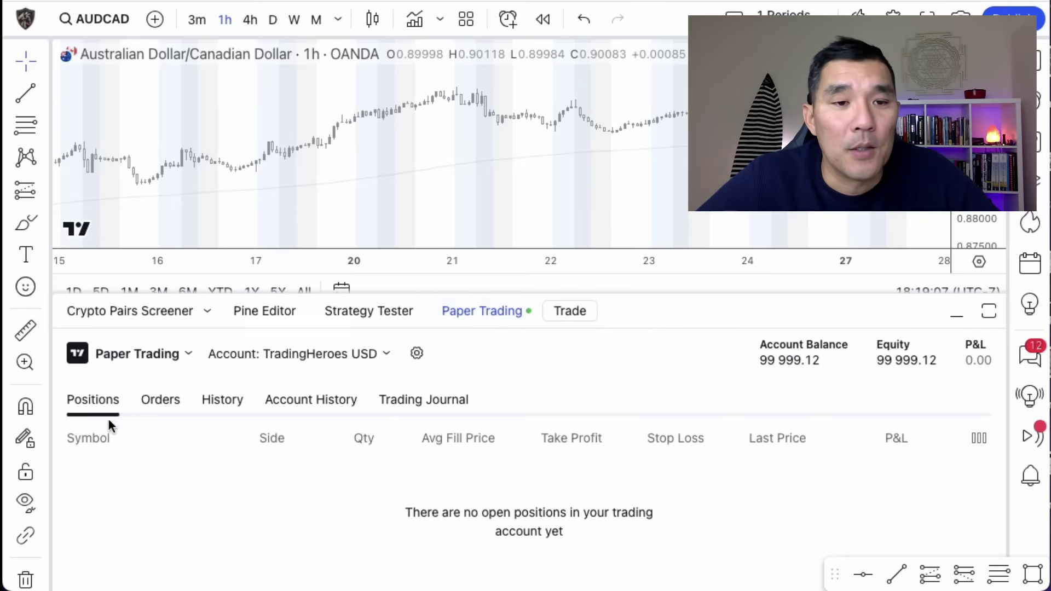
Review the Orders list and scroll through the AUDCAD order history.
click(141, 400)
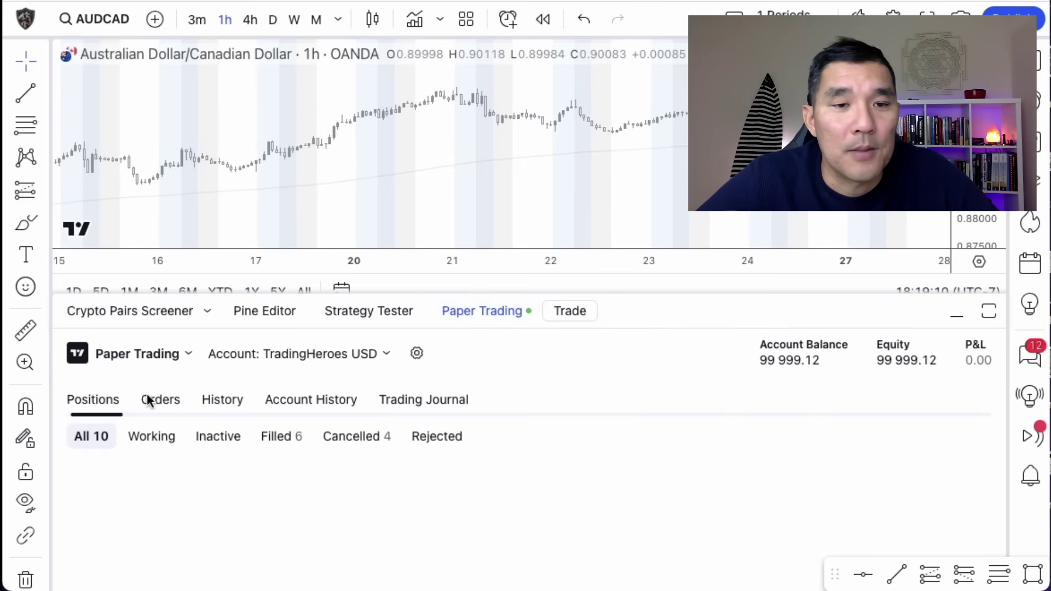
click(208, 398)
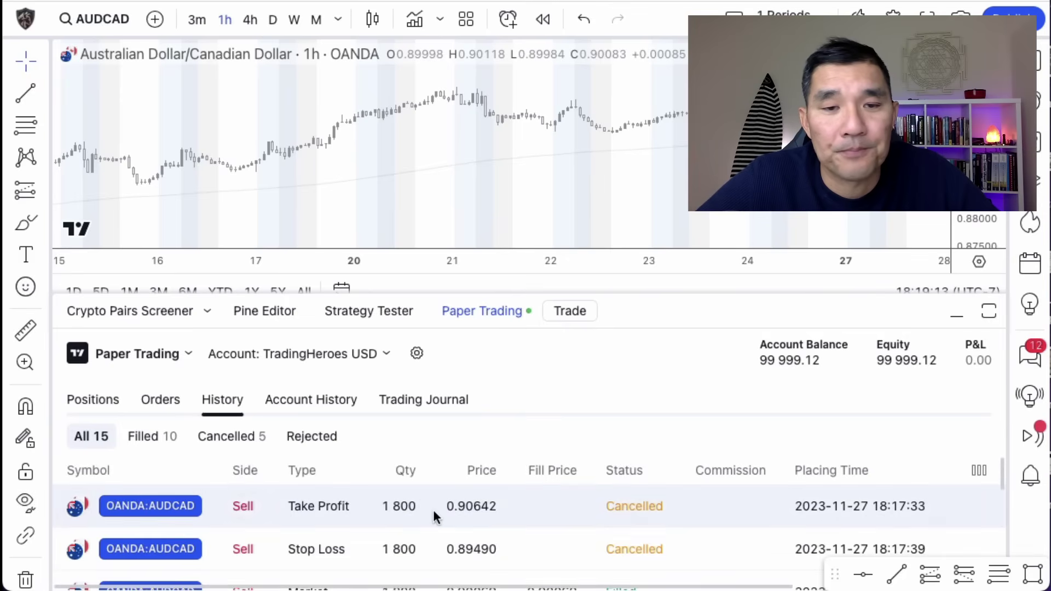
scroll(441, 505, down, 2)
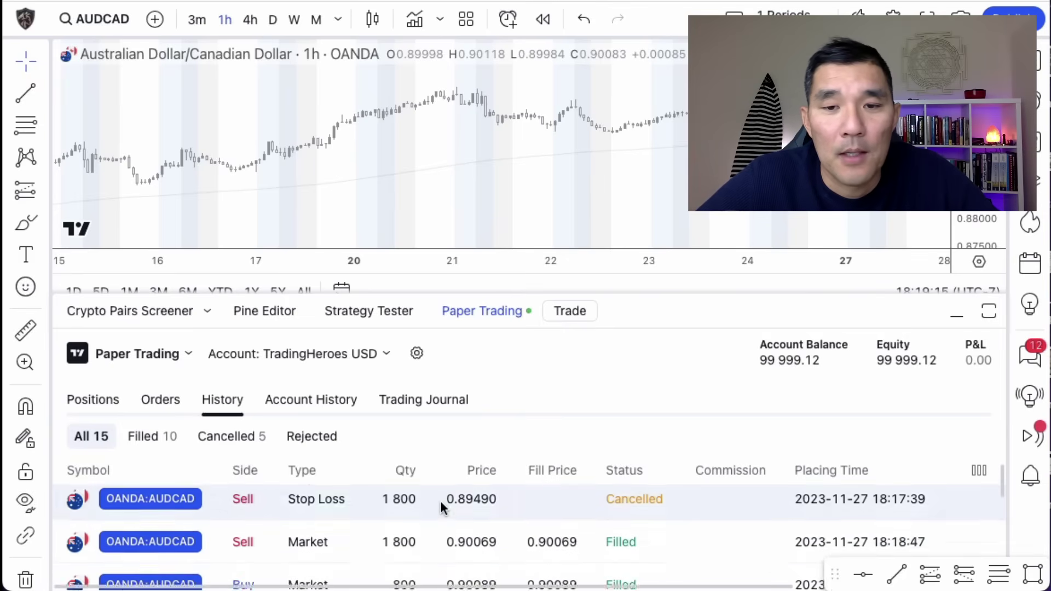
scroll(441, 504, down, 3)
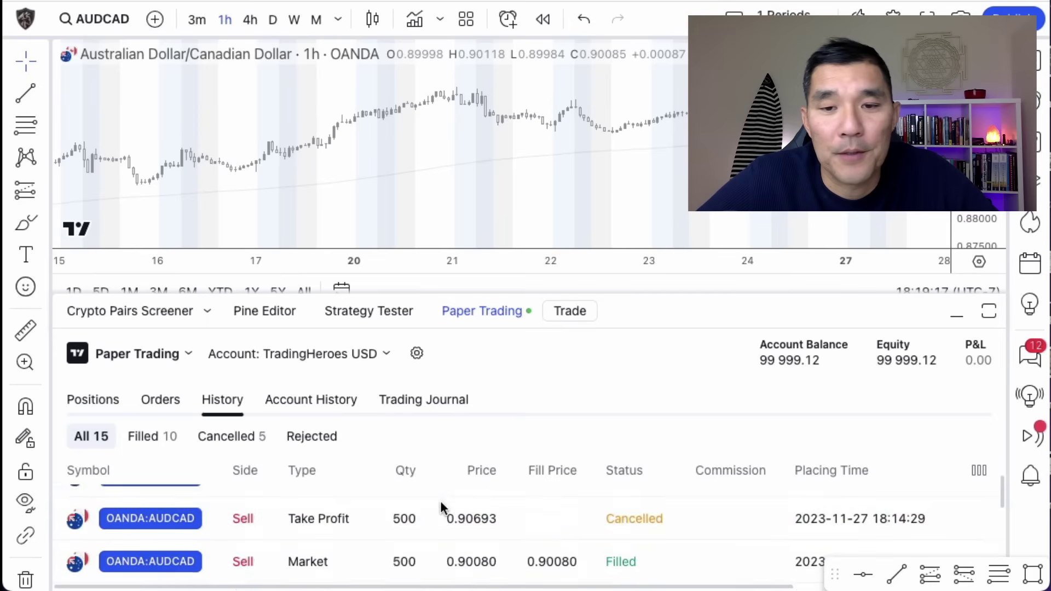
scroll(441, 504, up, 1)
scroll(518, 533, up, 3)
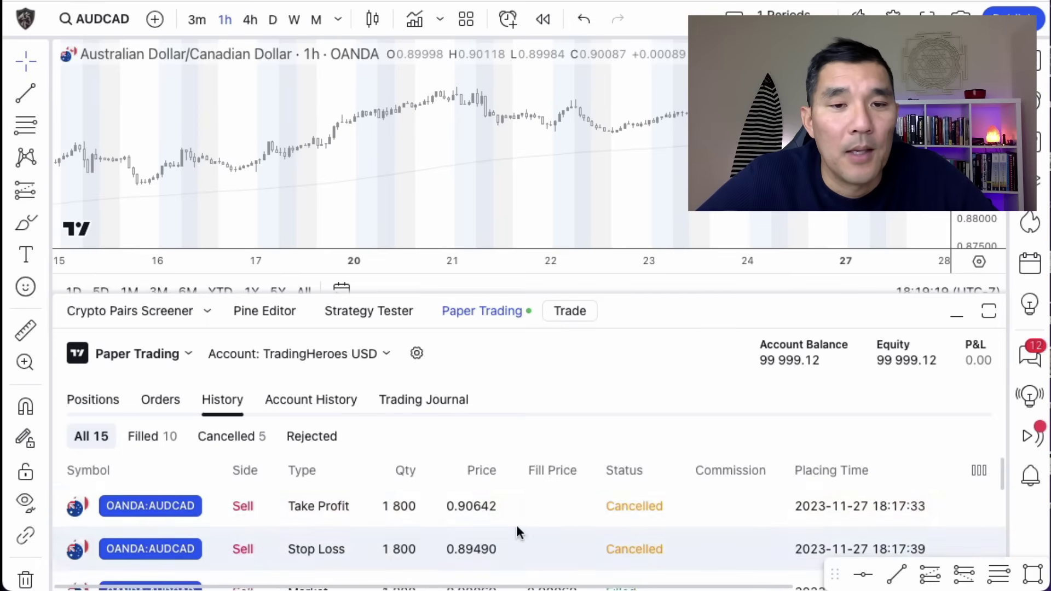
Check Account History, then scroll the Trading Journal entries, including the SL 0.89490 modification.
click(339, 404)
click(425, 400)
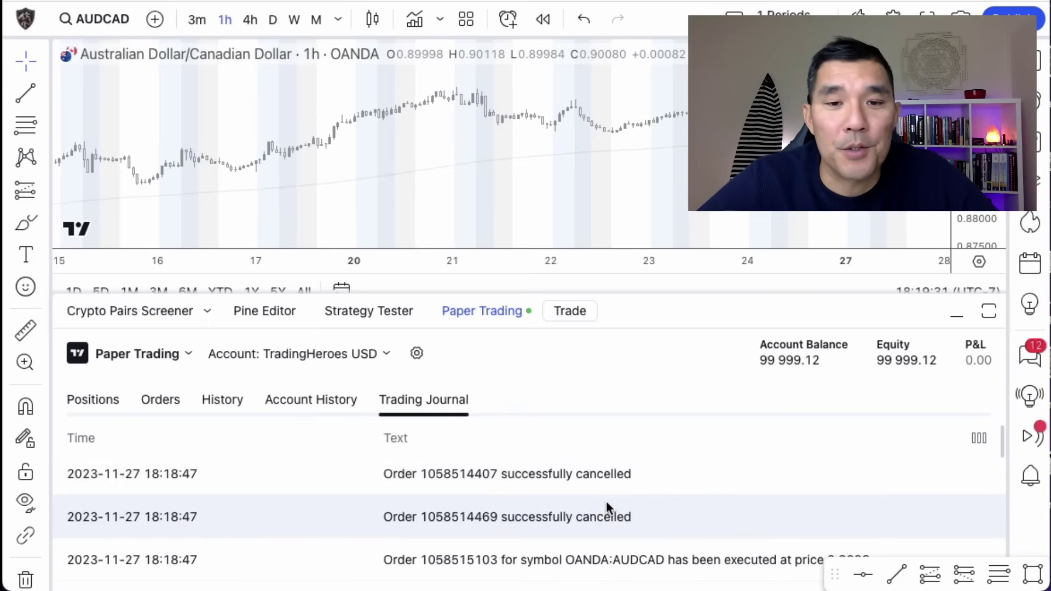
scroll(607, 502, down, 1)
scroll(606, 503, down, 5)
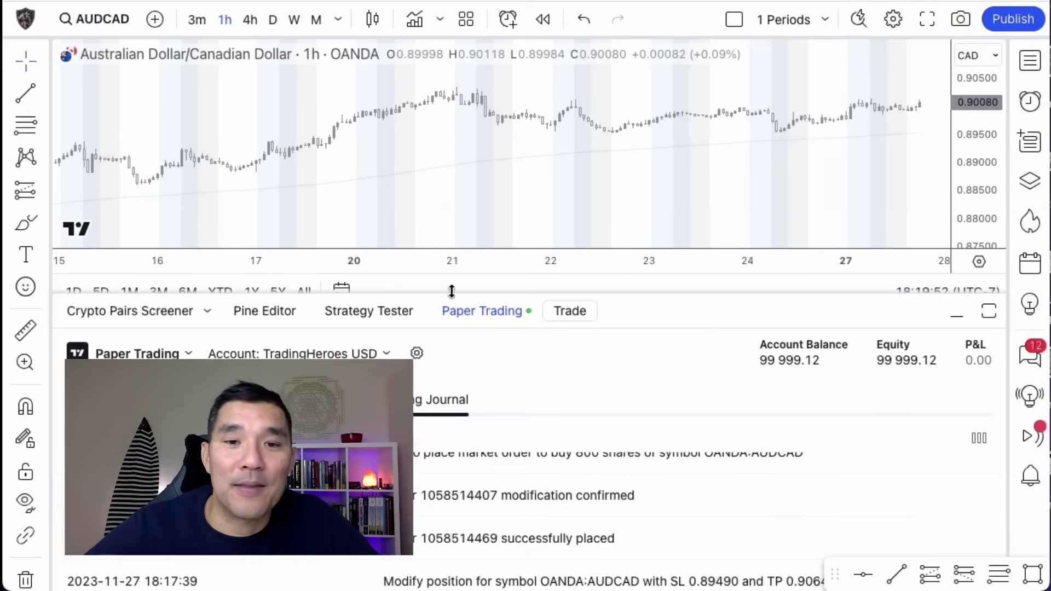
Hide the paper trading panel and create a new AUDCAD order from the chart's Trade menu.
click(477, 317)
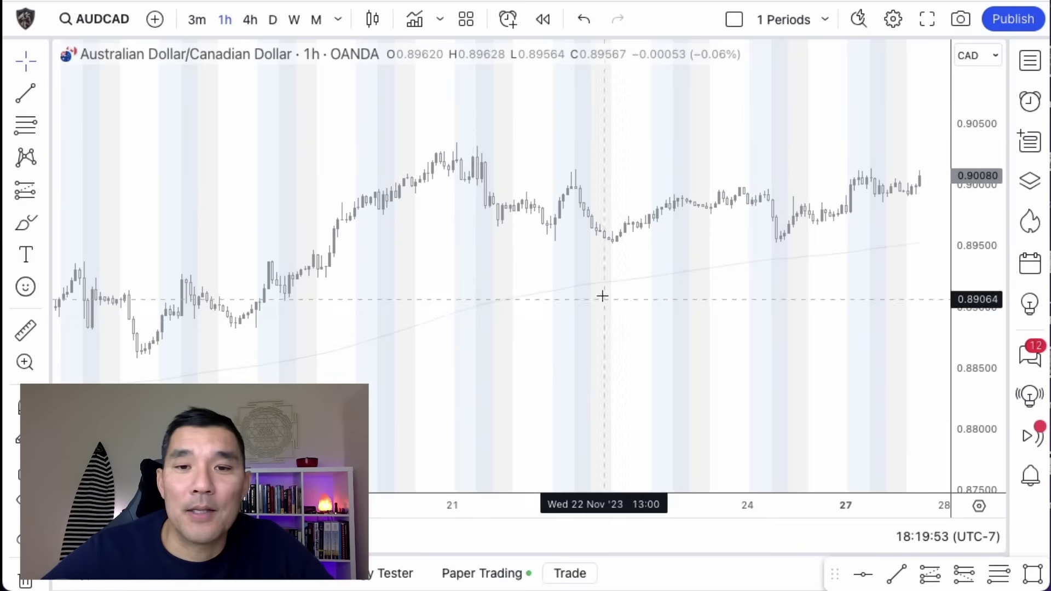
right_click(537, 256)
mouse_move(637, 272)
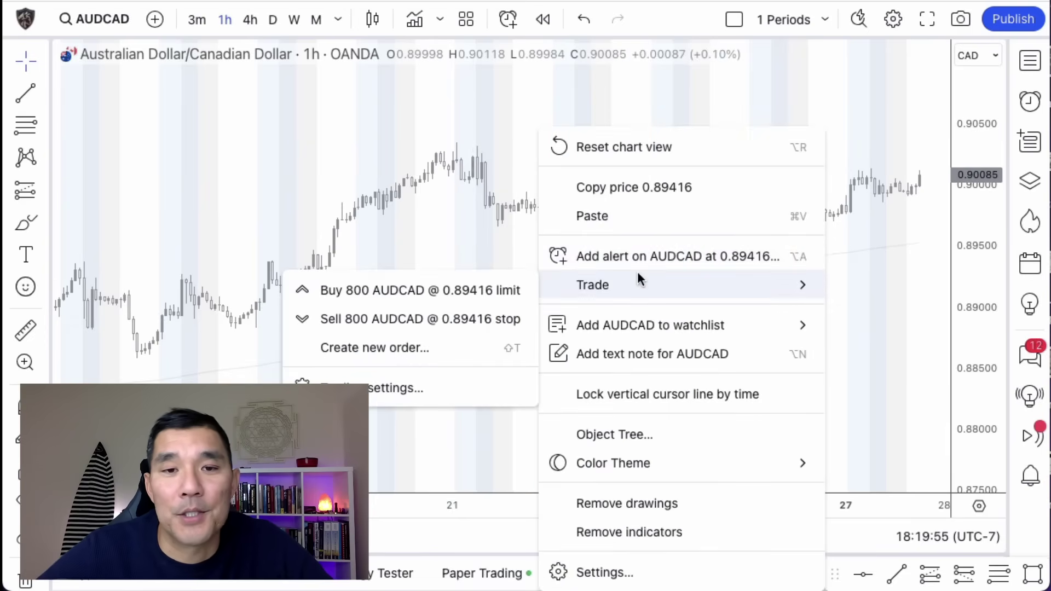
click(464, 347)
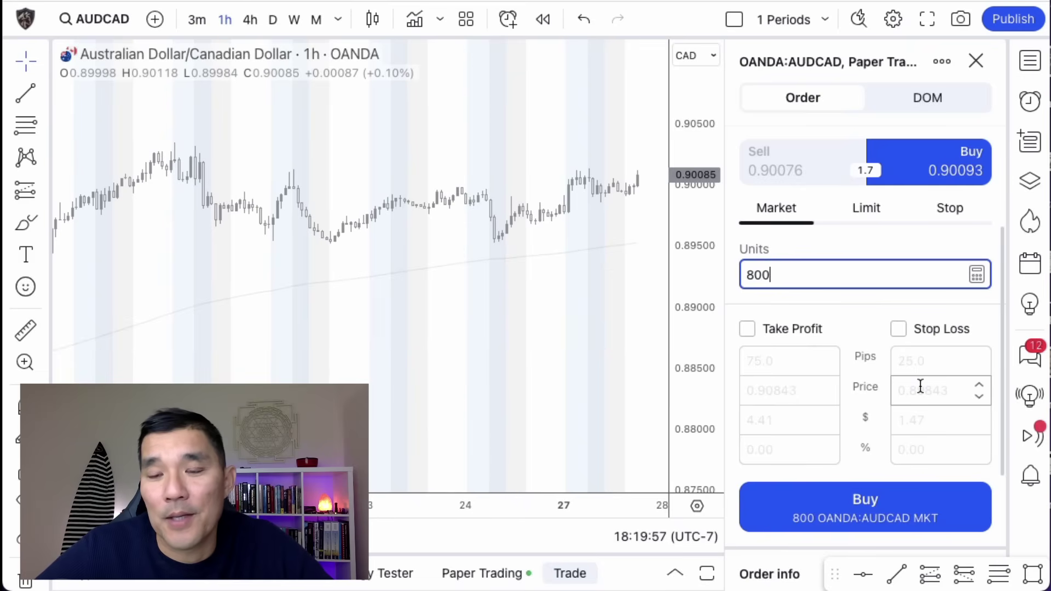
Enable a 25-pip stop loss at 0.89839 and size the order by % and $ risk.
click(898, 329)
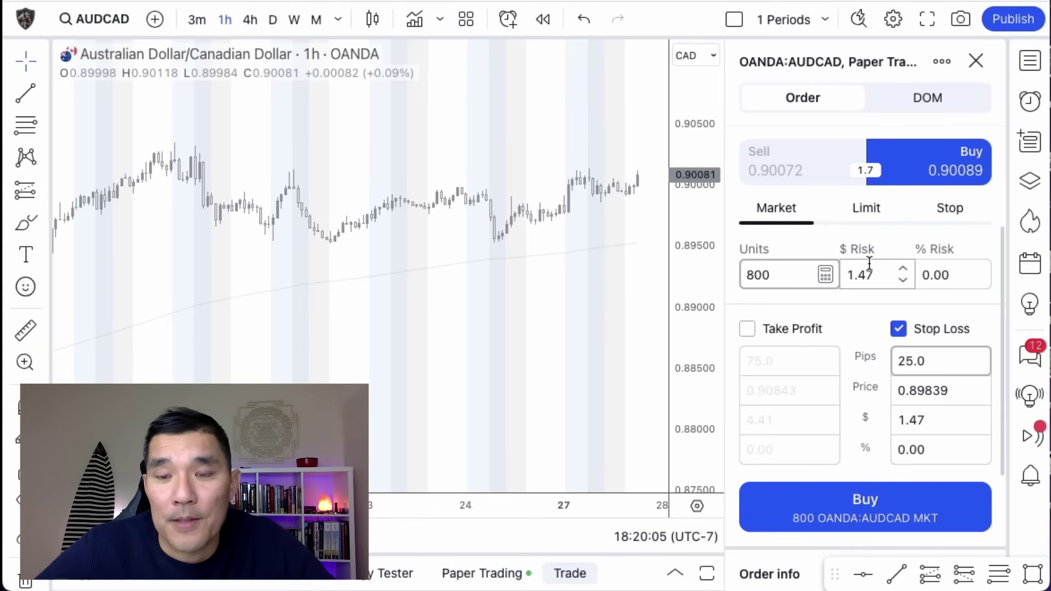
click(950, 275)
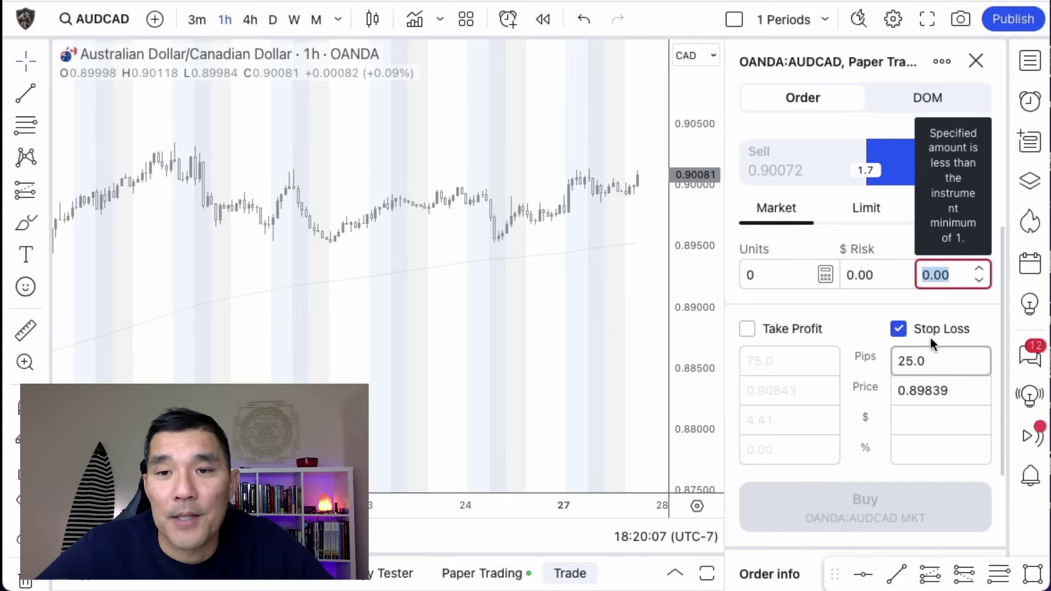
click(874, 273)
click(785, 248)
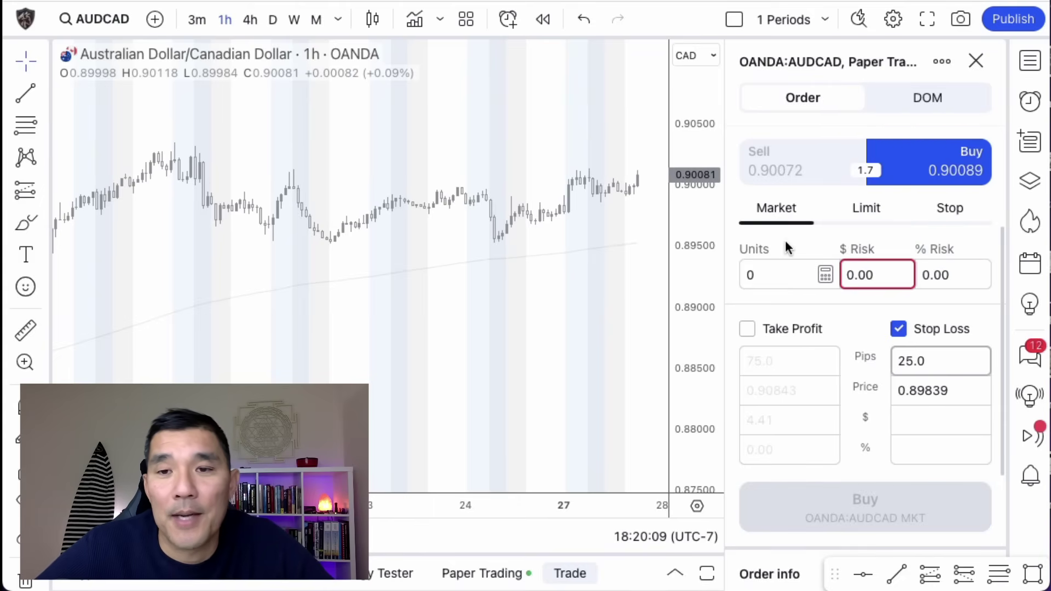